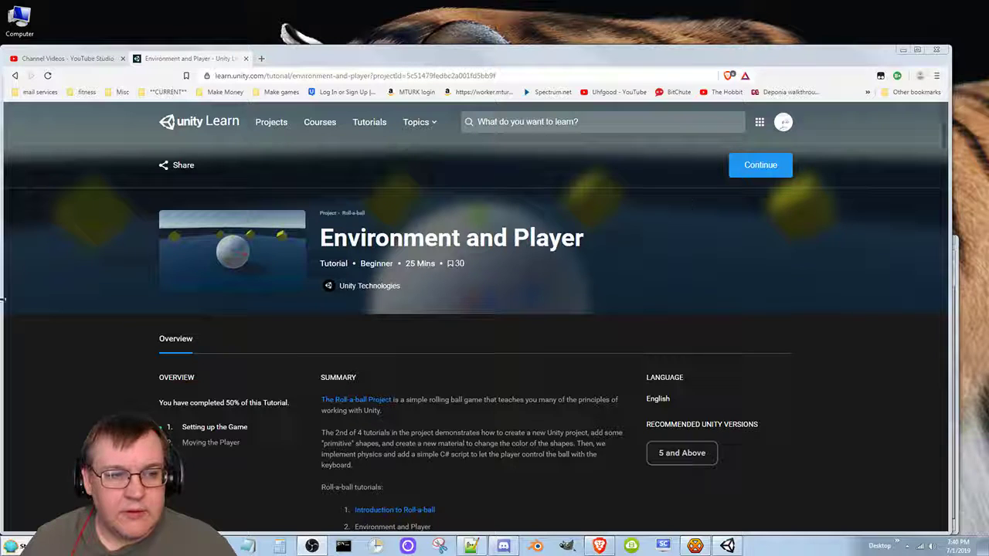
Step: Narrow the browser window so the tutorial page sits beside the Unity editor
left_click_drag(4, 263, 689, 315)
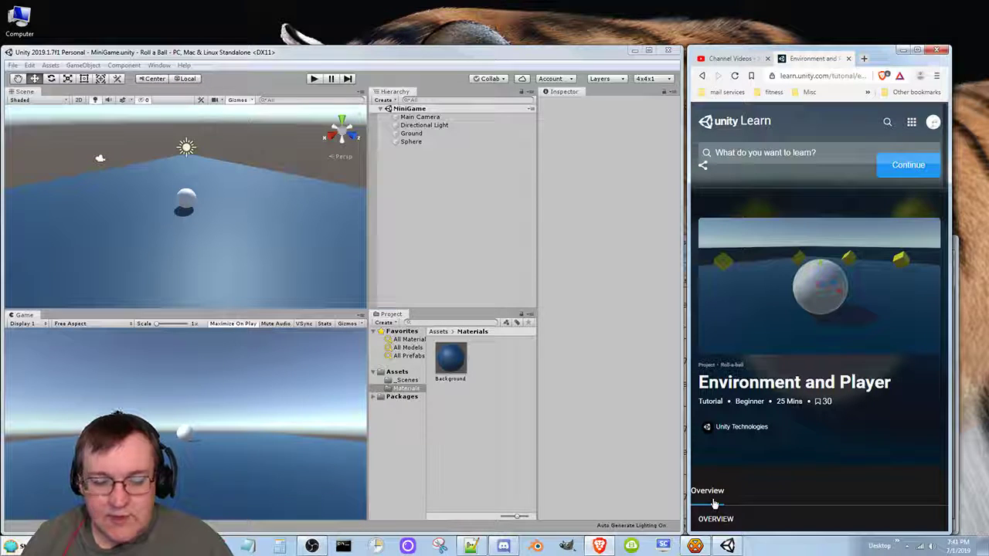
Step: Add the StopWatch gadget to the desktop in the free area above the browser window and close the gadget gallery
right_click(687, 25)
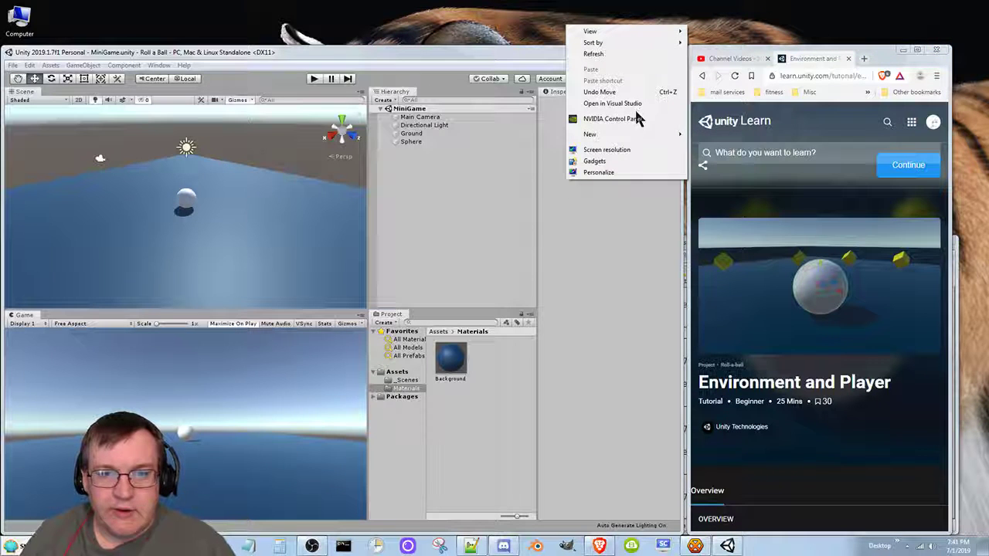
left_click(600, 160)
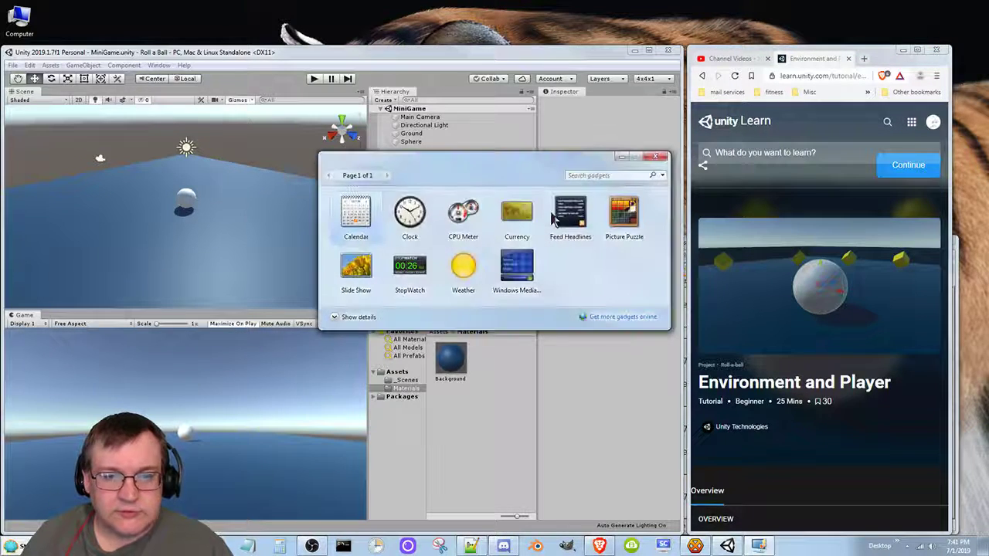
left_click_drag(410, 267, 912, 28)
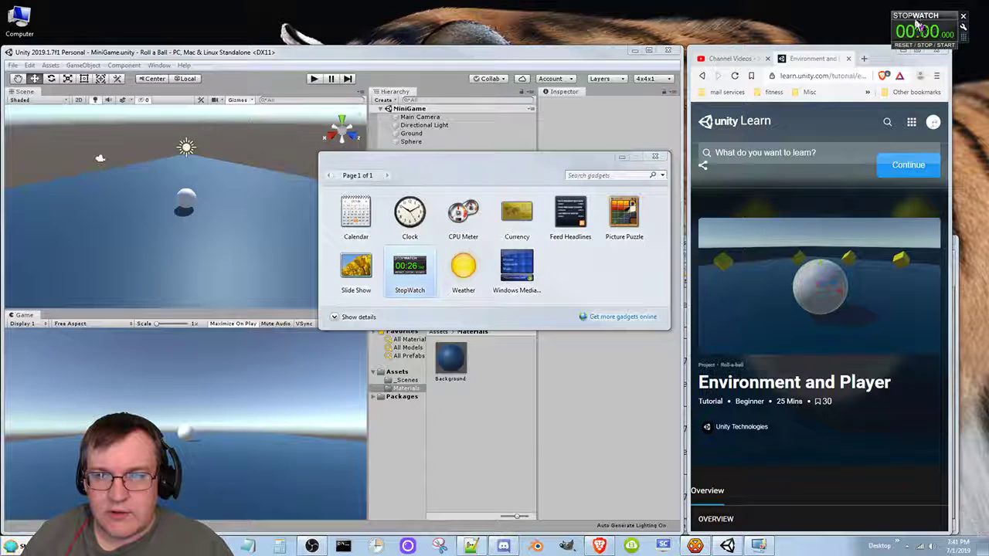
left_click_drag(917, 16, 900, 7)
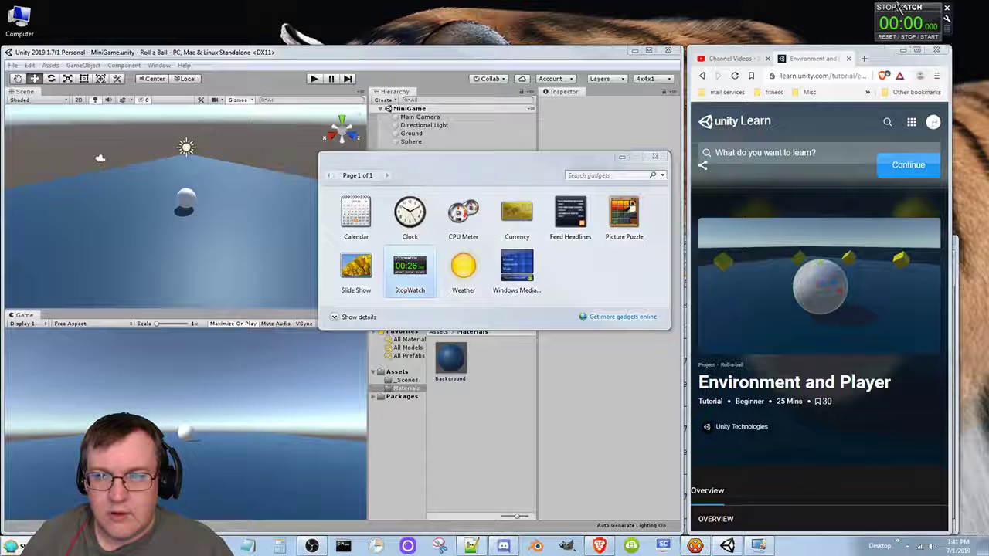
left_click(655, 158)
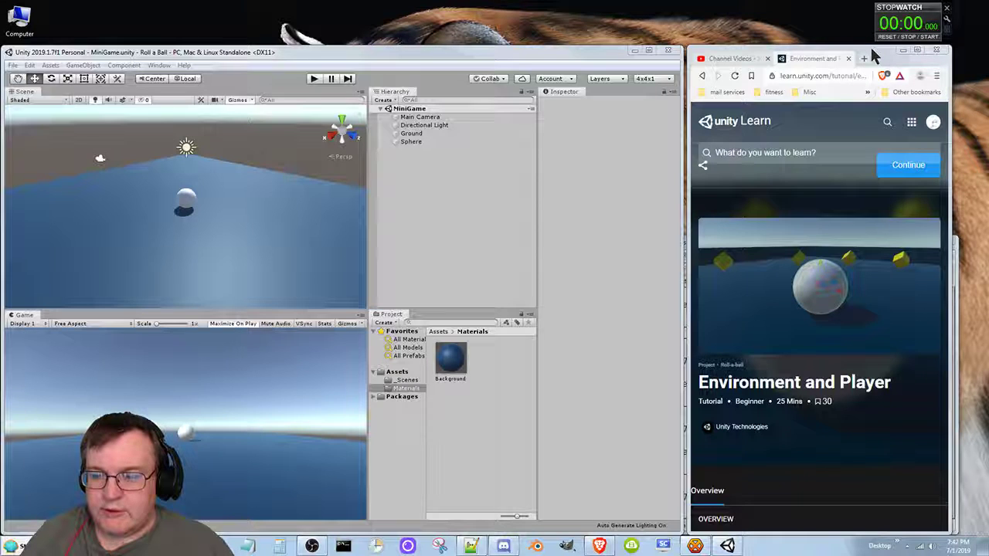
Step: Keep the StopWatch gadget always on top of other windows
mouse_move(859, 45)
left_mouse_down()
mouse_move(860, 26)
mouse_move(859, 46)
left_mouse_up()
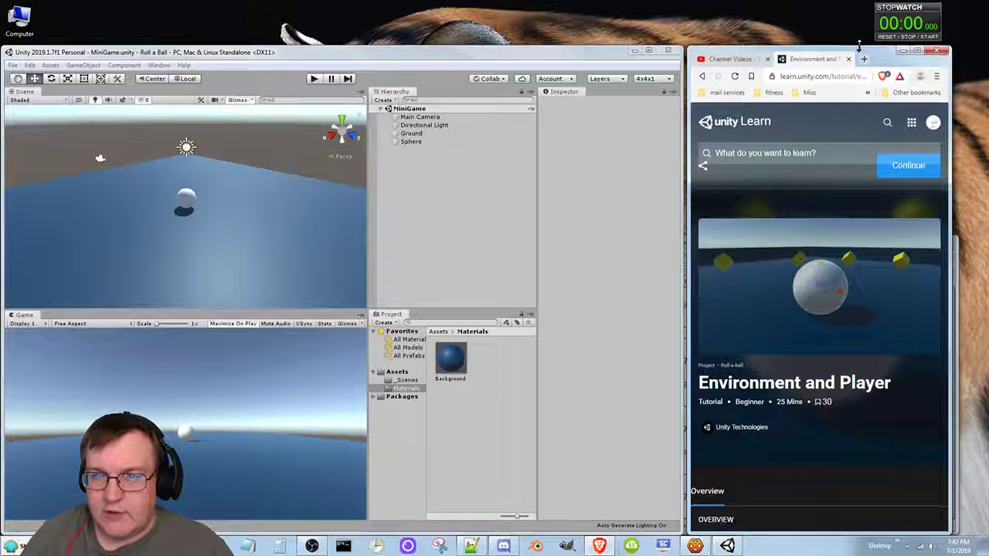
mouse_move(916, 17)
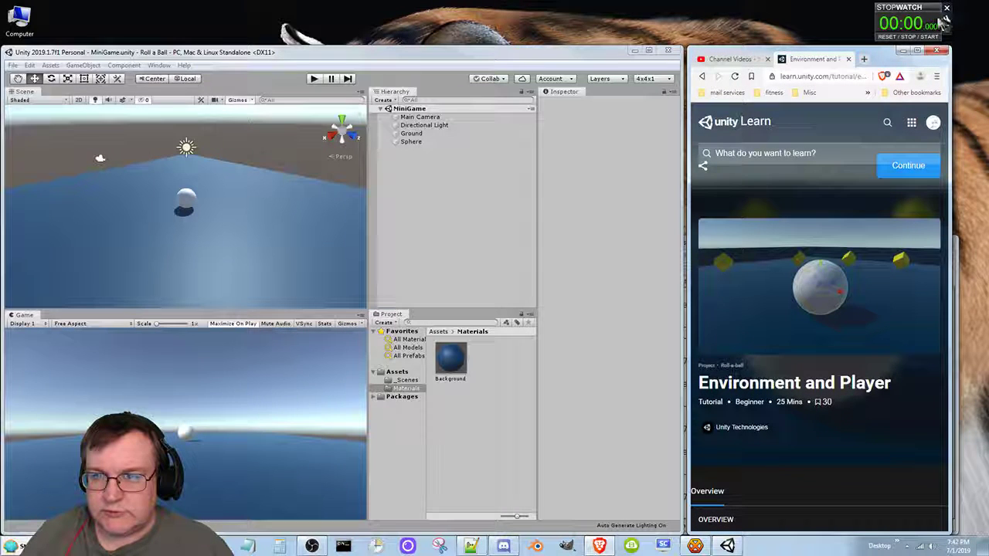
right_click(915, 8)
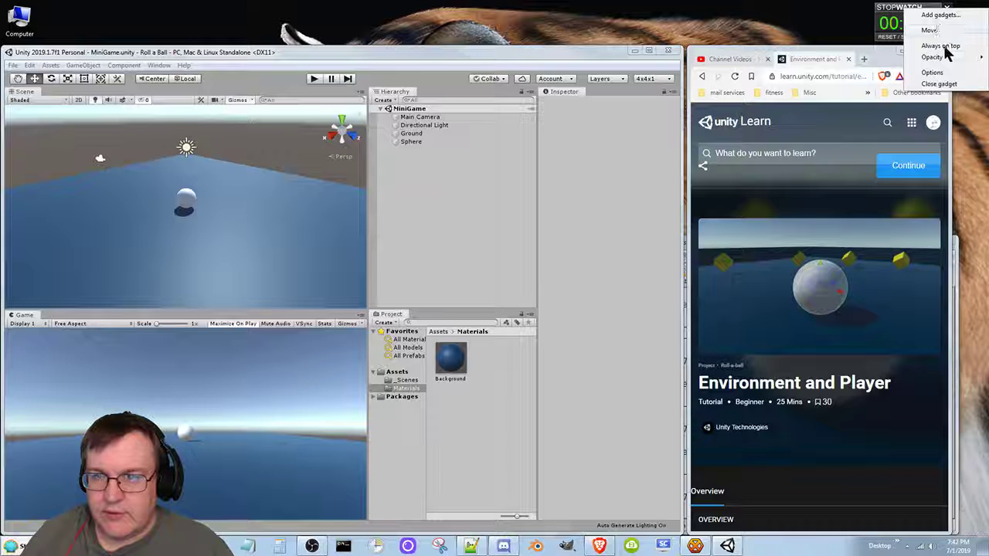
left_click(941, 47)
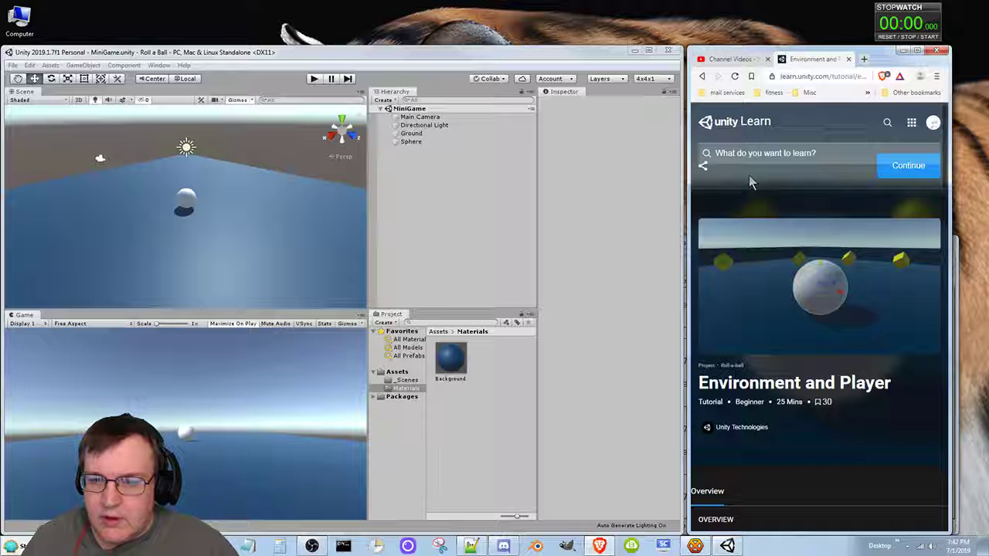
Step: Continue the Environment and Player tutorial at section 2, Moving the Player
left_click(905, 168)
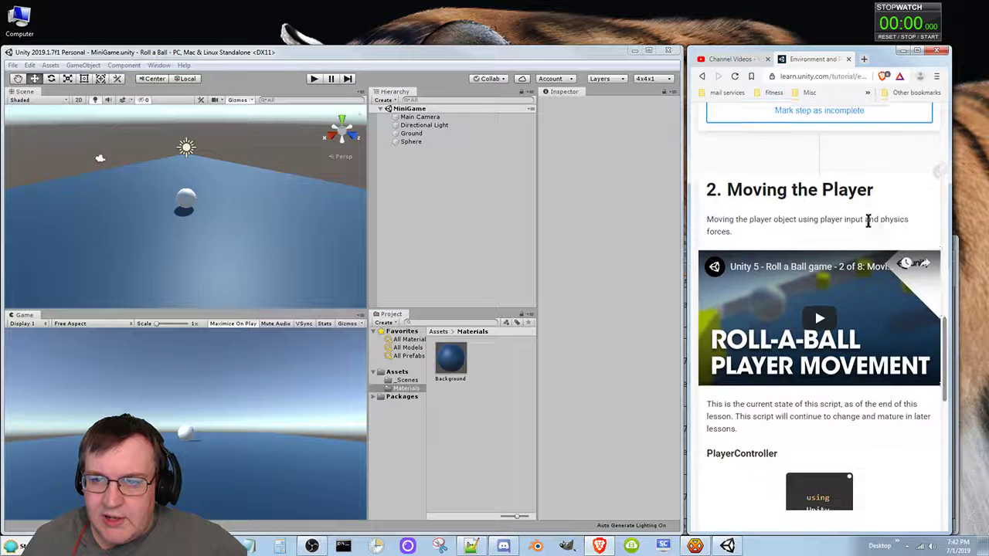
scroll(868, 218, "up", 1)
scroll(863, 240, "up", 3)
scroll(853, 251, "down", 3)
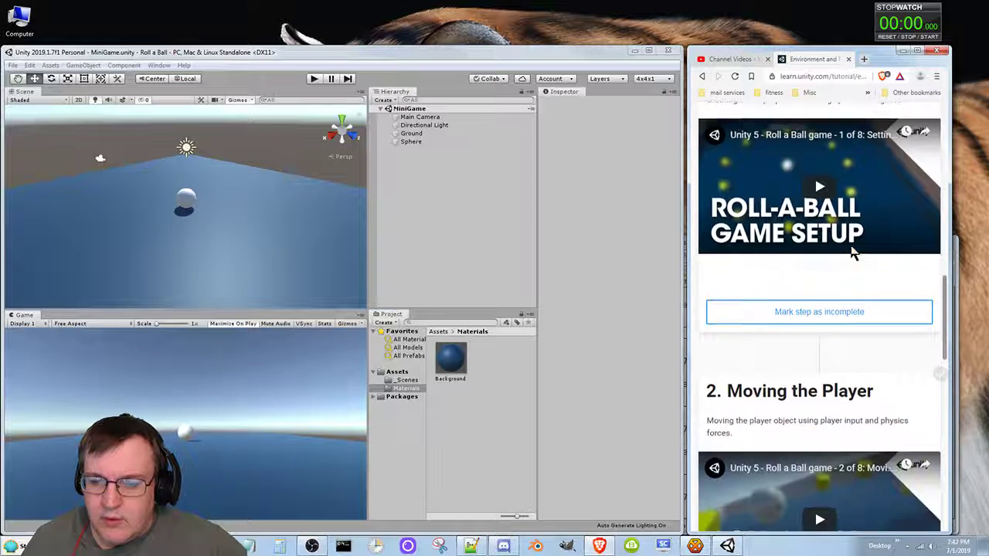
scroll(853, 251, "up", 3)
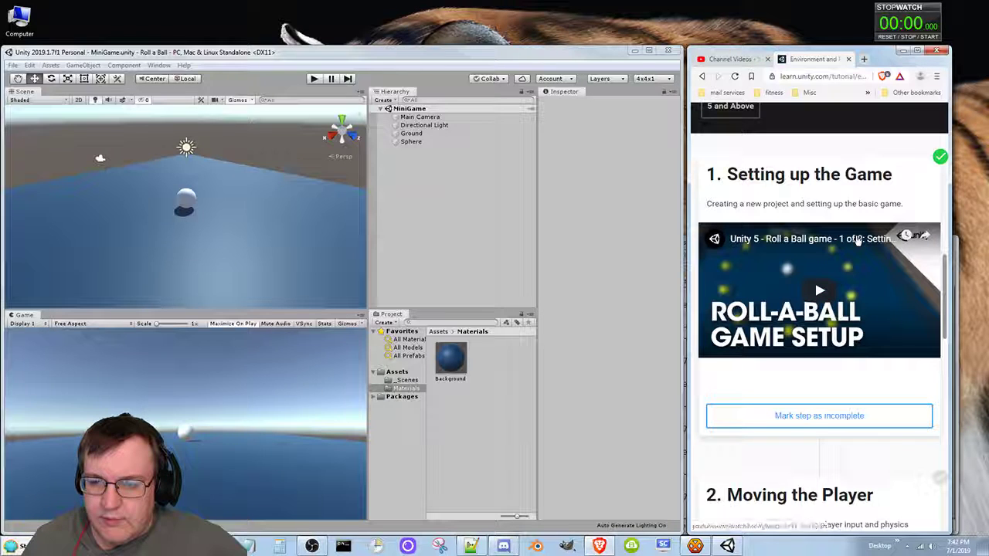
scroll(857, 242, "up", 2)
scroll(855, 236, "up", 2)
scroll(843, 244, "down", 5)
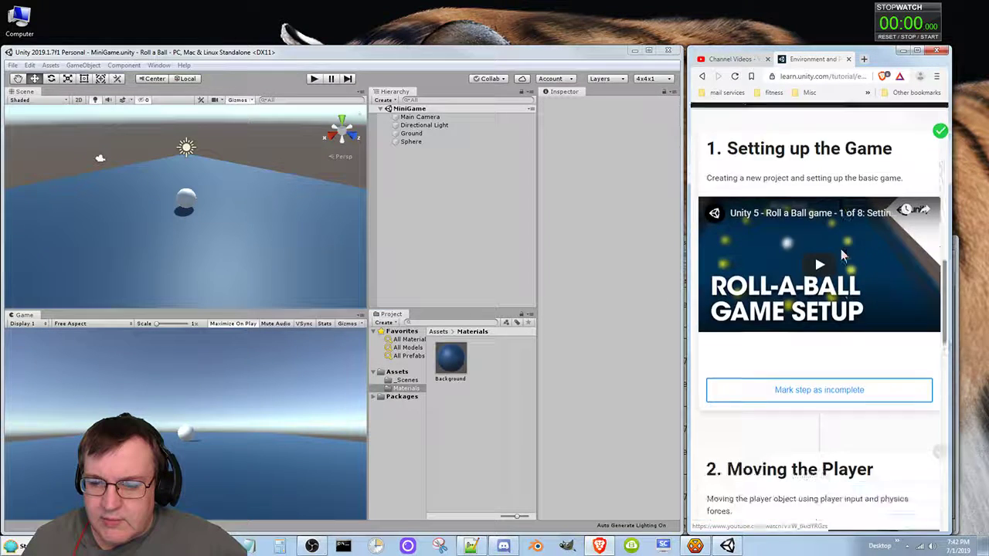
scroll(841, 253, "down", 2)
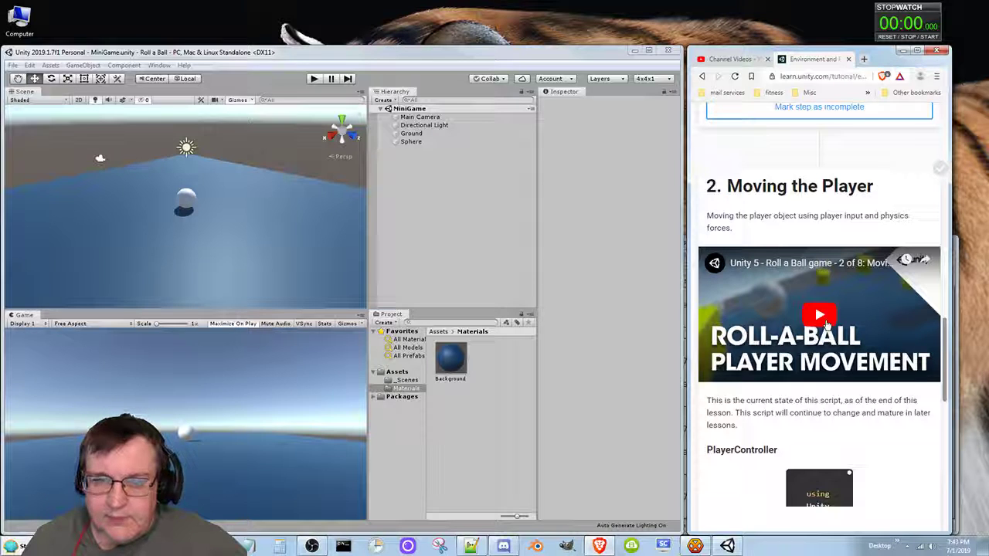
Step: Start the stopwatch and play the Moving the Player video in full screen
left_click(928, 38)
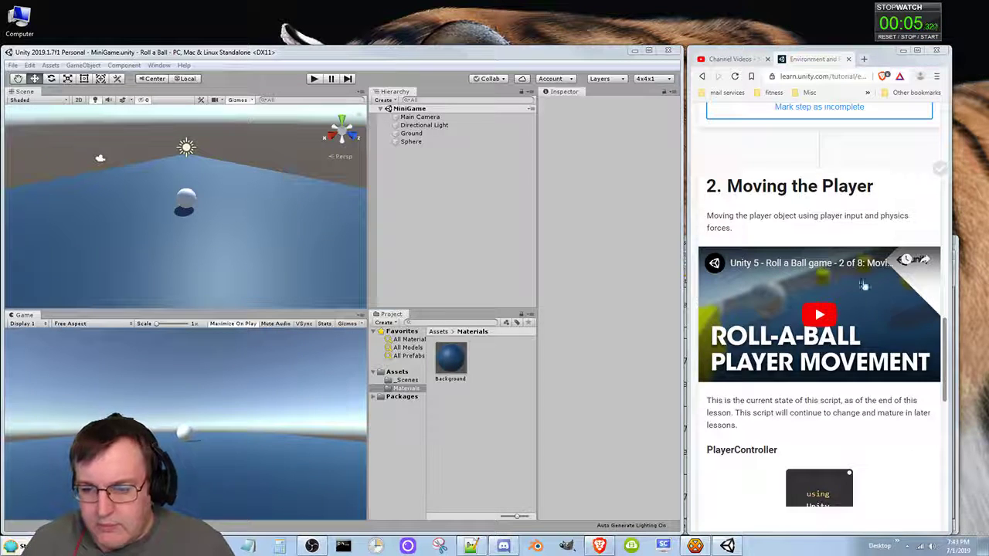
left_click(818, 317)
left_click(925, 374)
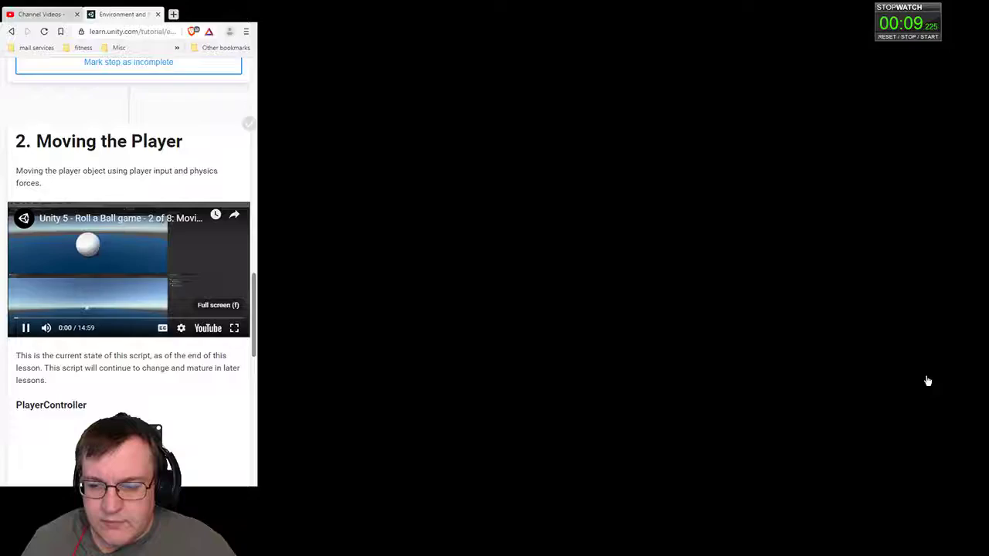
Step: Set the video's playback speed to 1.5 and its quality to 1080p
left_click(883, 543)
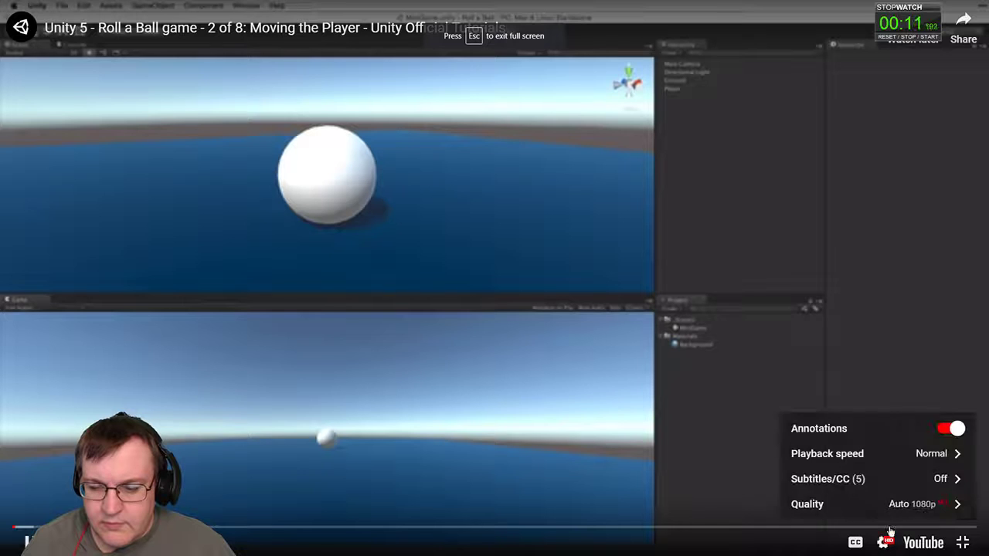
left_click(909, 453)
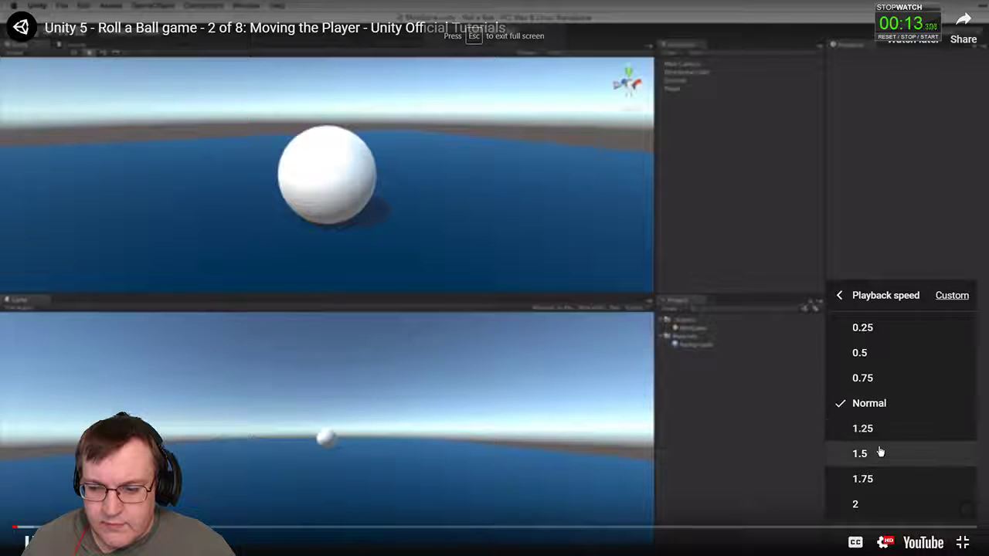
left_click(878, 451)
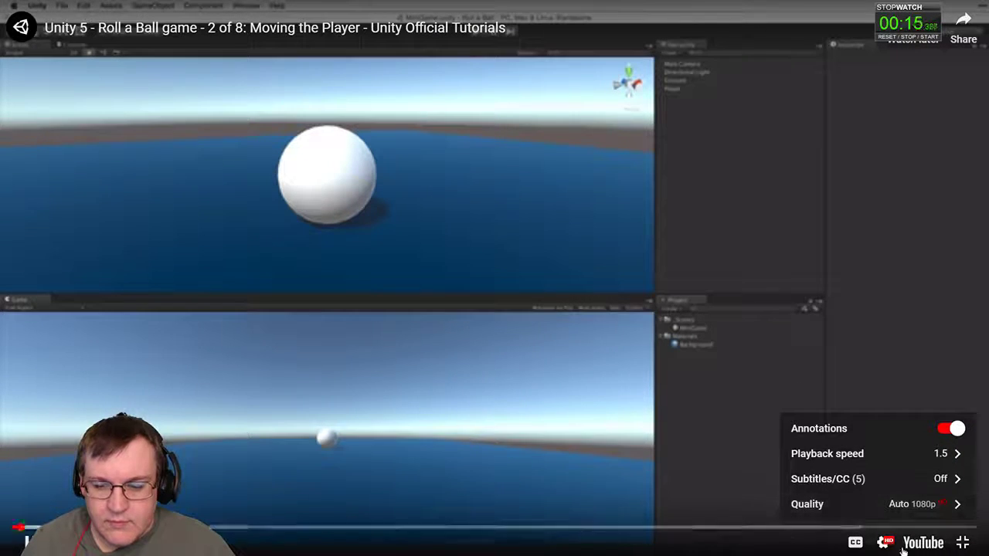
left_click(938, 504)
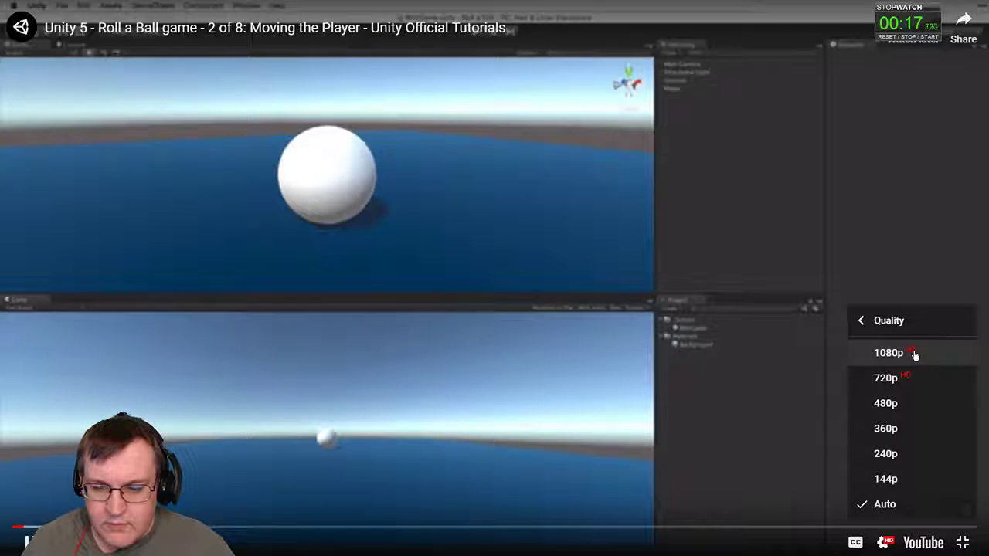
left_click(914, 353)
left_click(884, 544)
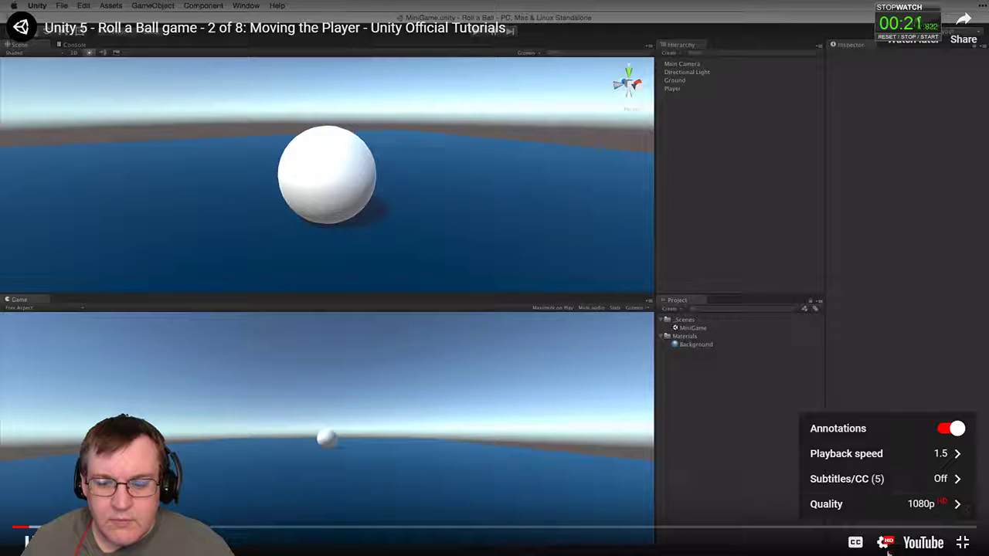
left_click(905, 366)
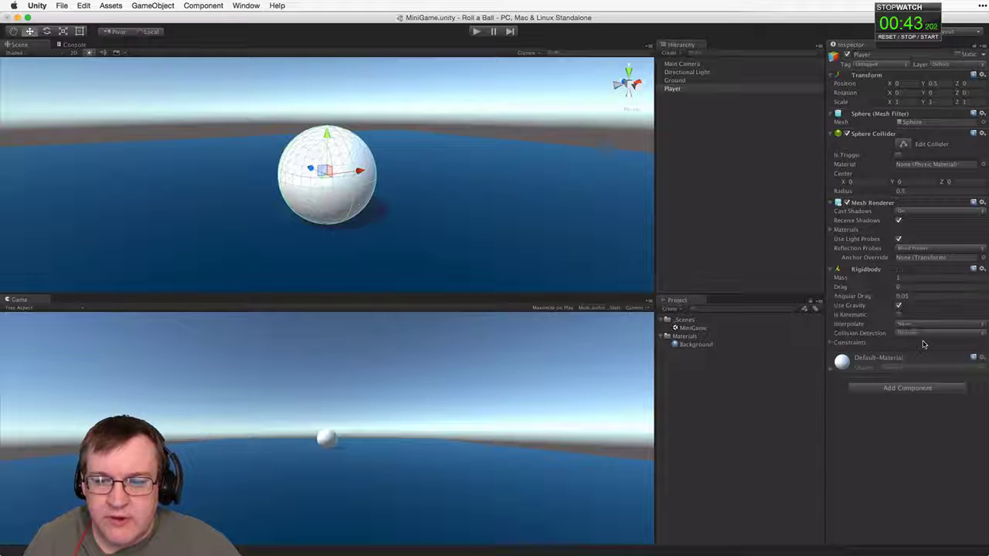
mouse_move(904, 392)
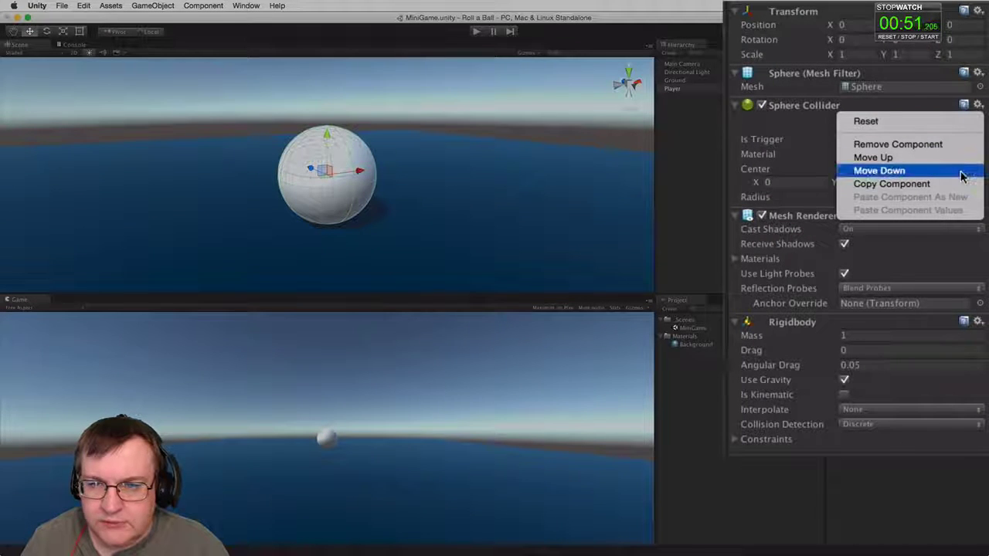
left_click(961, 176)
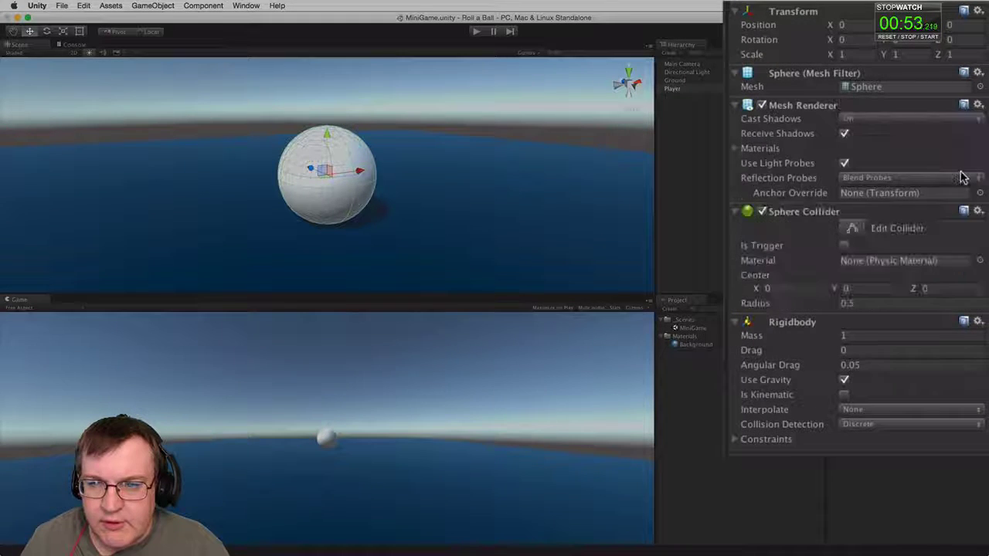
left_click(978, 212)
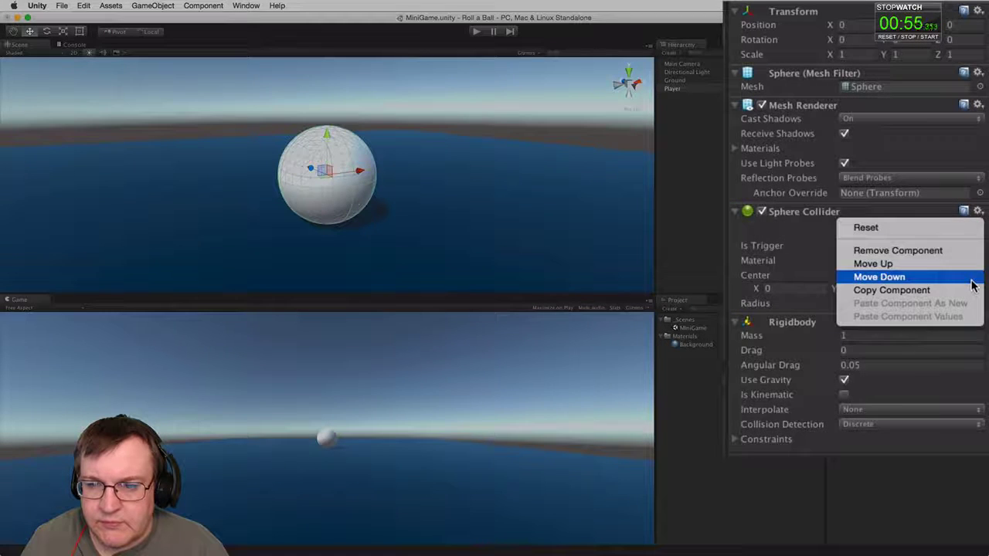
left_click(971, 280)
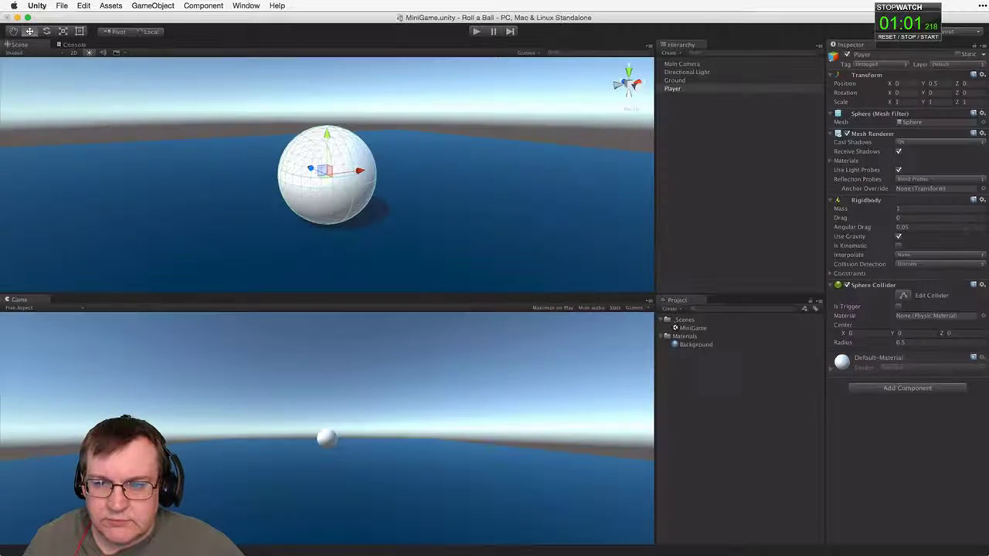
left_click(832, 113)
left_click(832, 123)
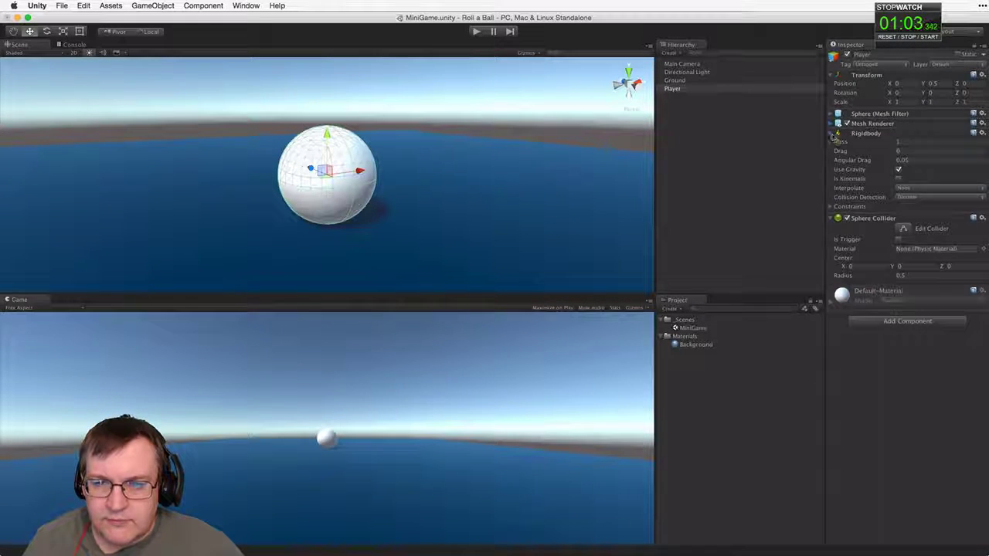
left_click(831, 133)
left_click(831, 142)
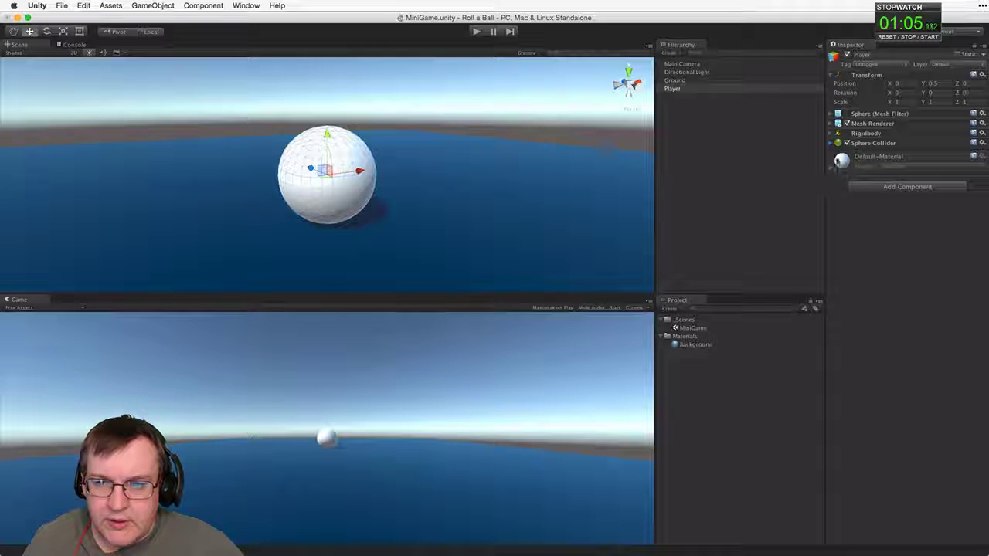
left_click(831, 133)
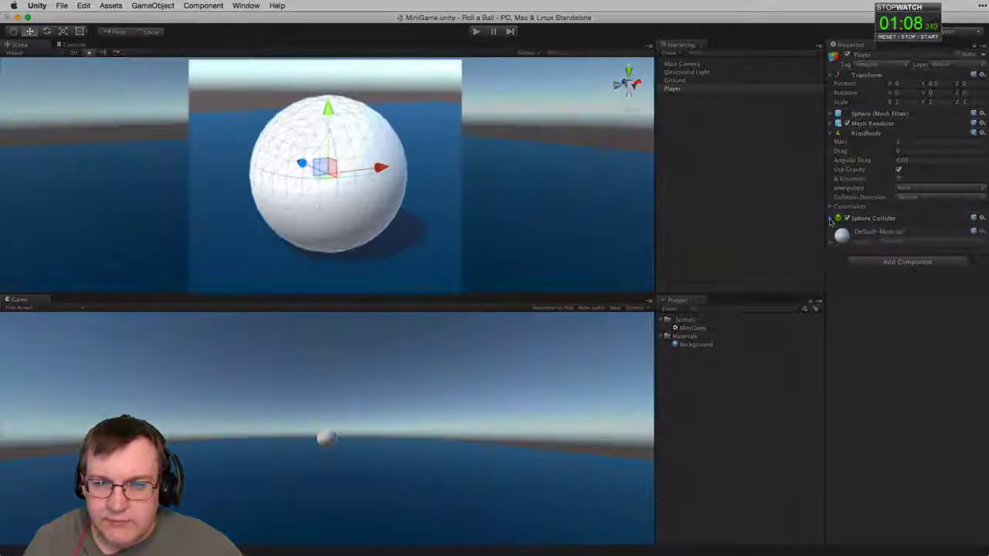
left_click(831, 218)
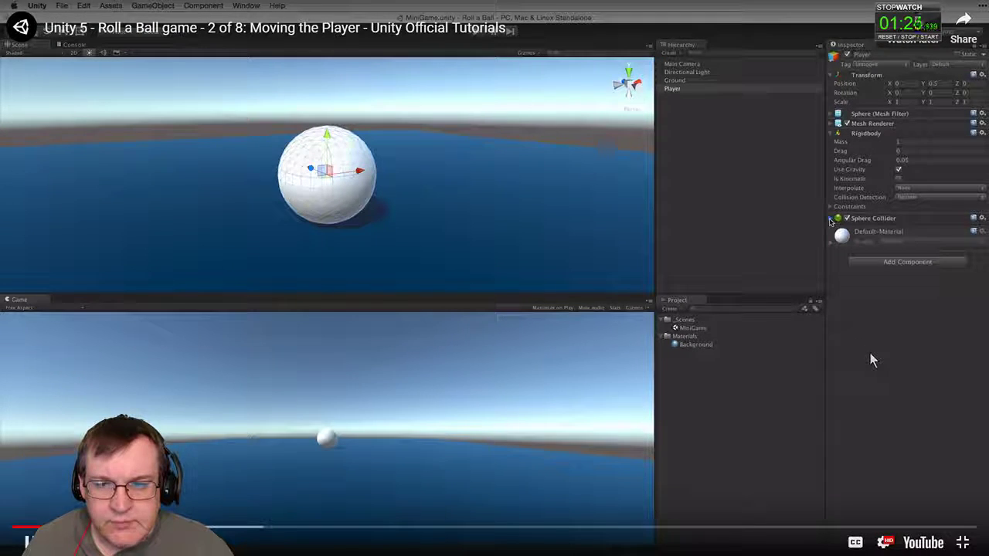
Step: Pause the tutorial video and return from full screen to the Unity editor beside the tutorial page
left_click(872, 360)
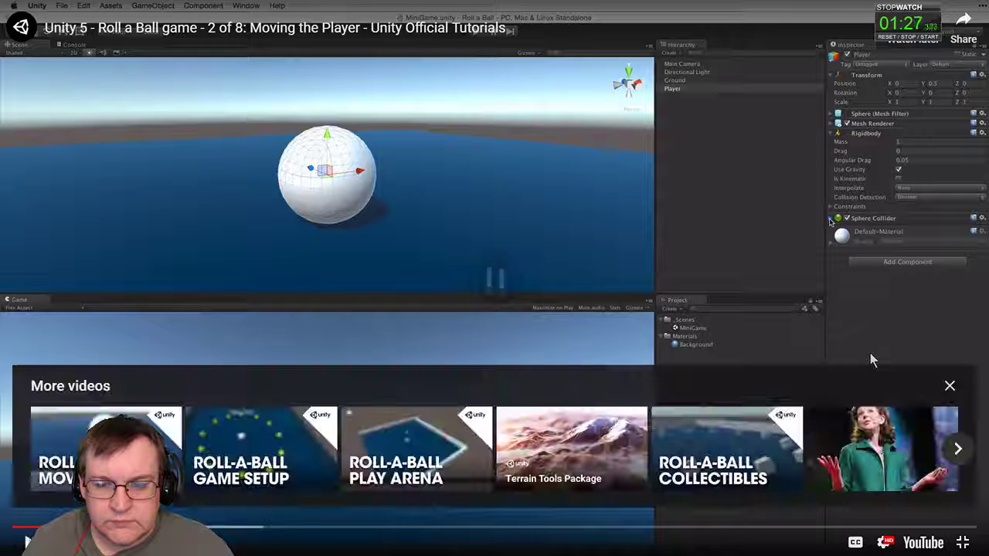
left_click(963, 542)
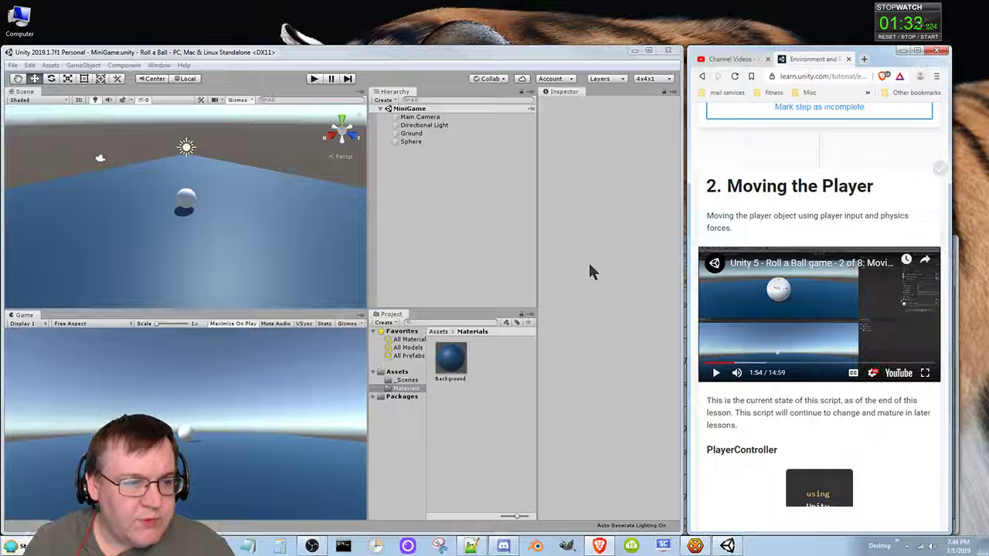
left_click(250, 102)
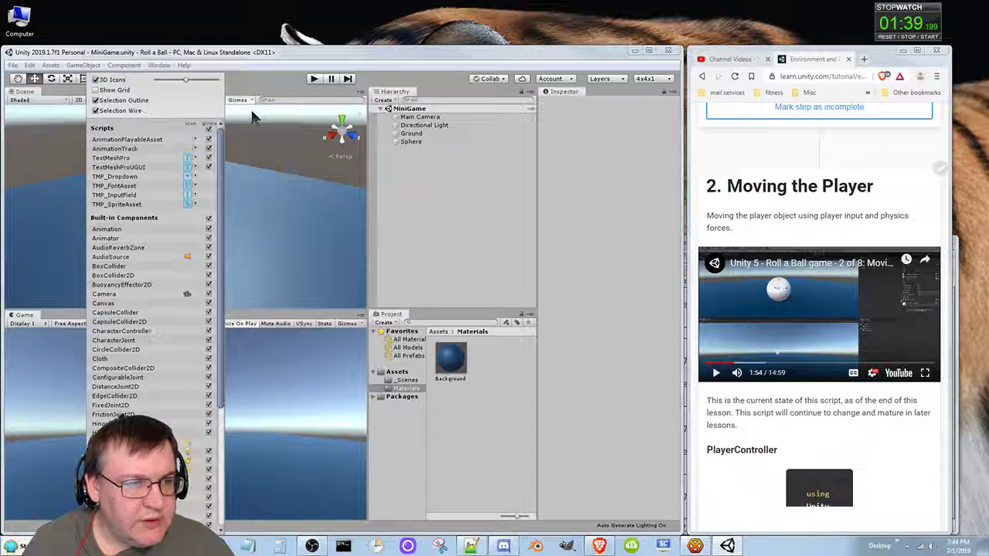
left_click(311, 53)
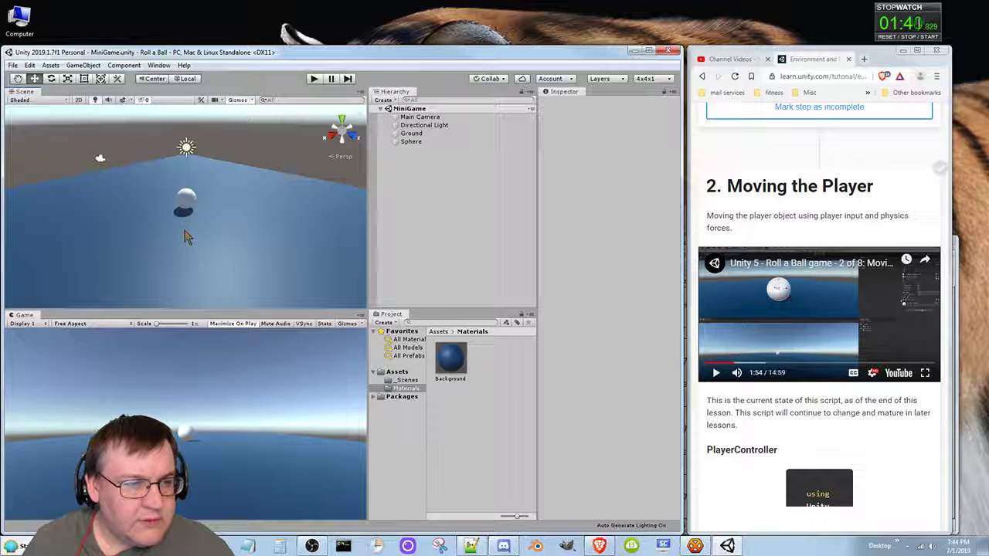
Step: Select the sphere in the scene and collapse its Mesh Renderer component
scroll(186, 238, "up", 6)
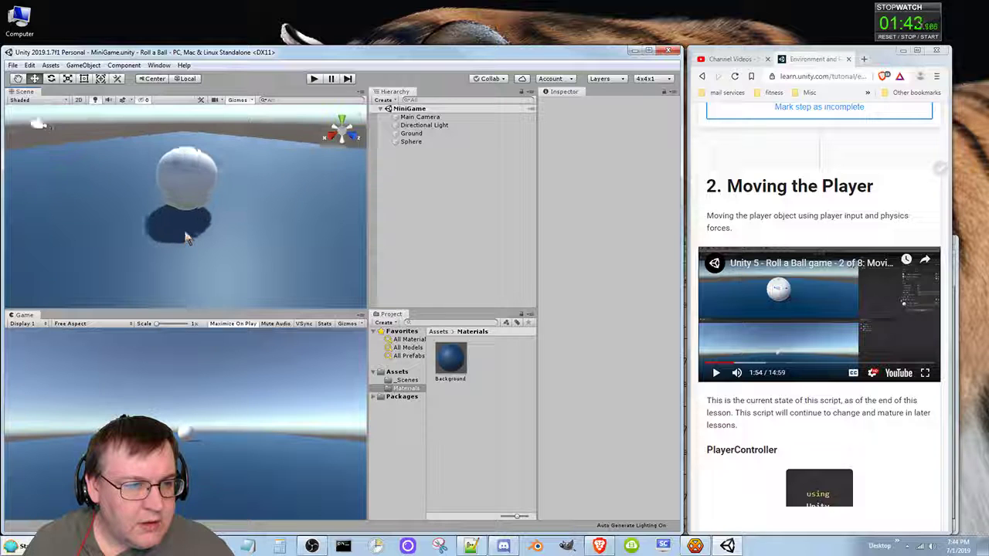
left_click(191, 157)
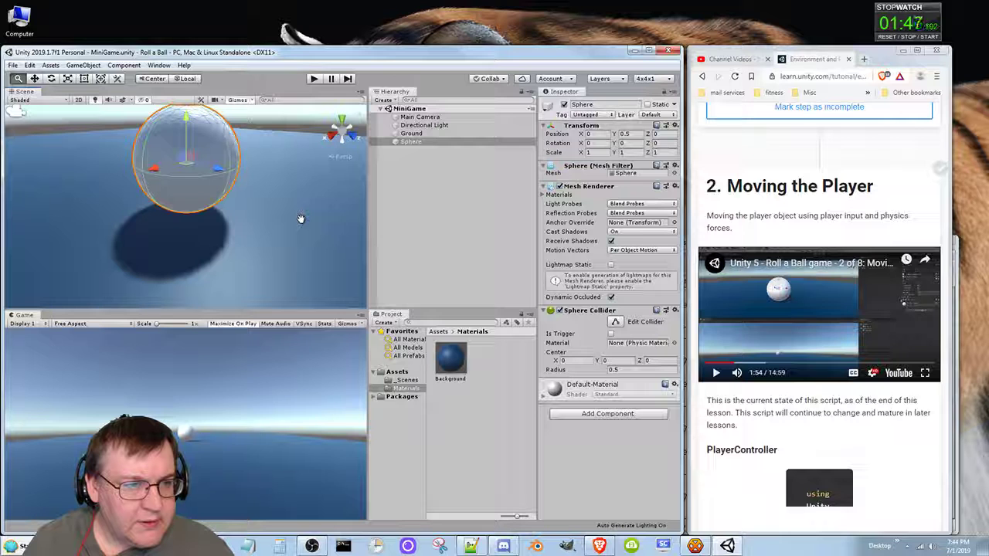
left_click_drag(300, 218, 301, 252)
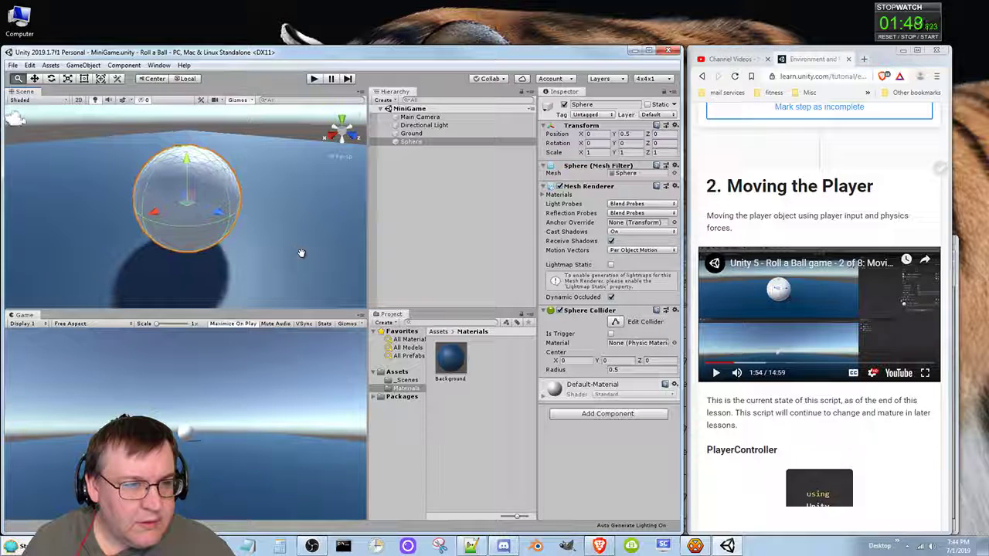
middle_click_drag(301, 253, 301, 253)
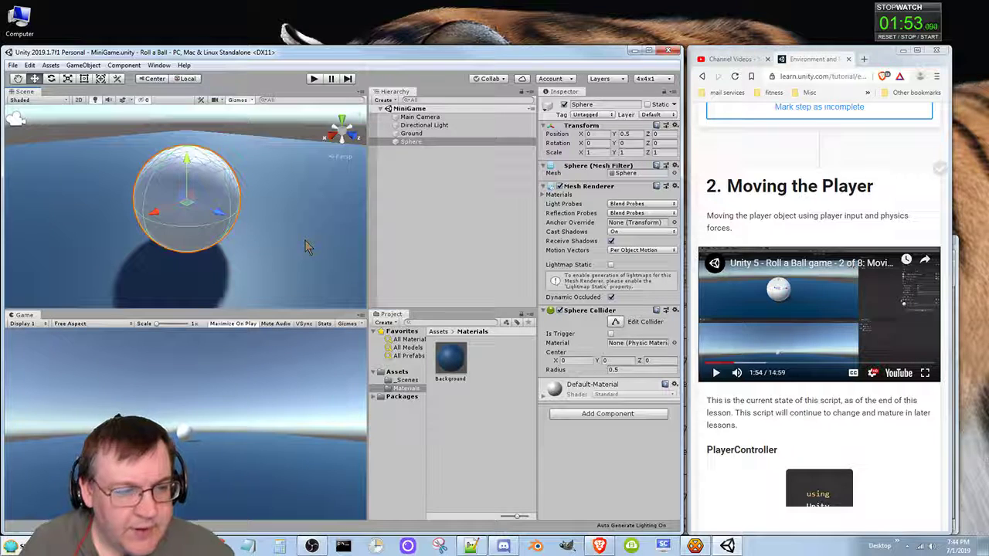
scroll(305, 245, "down", 3)
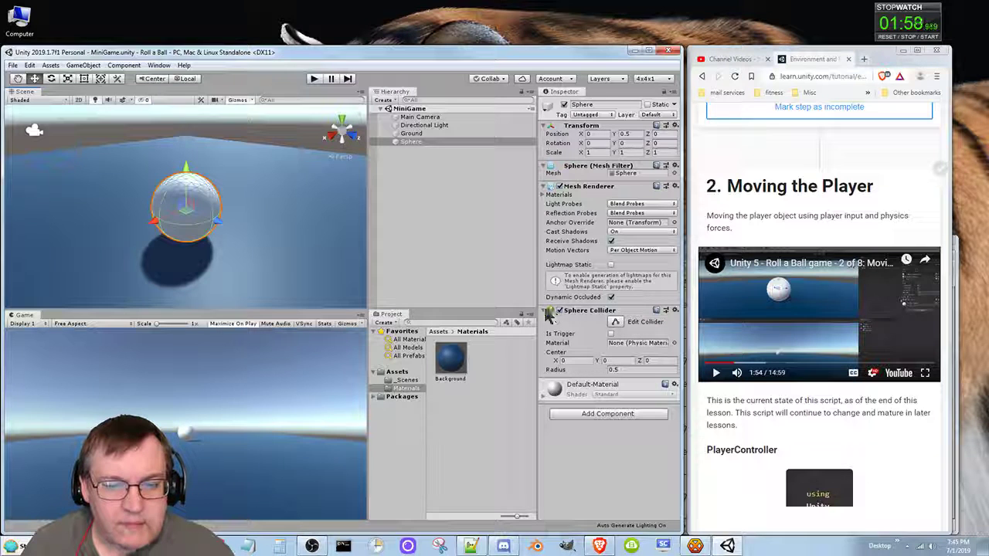
left_click(546, 187)
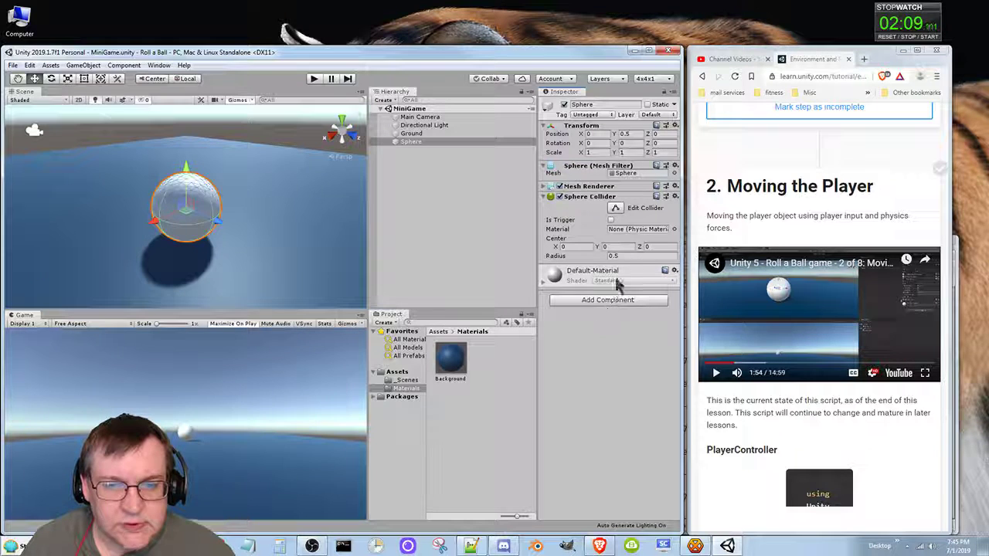
Step: Add a Rigidbody component to the sphere and place it between the Mesh Renderer and the Sphere Collider
left_click(607, 300)
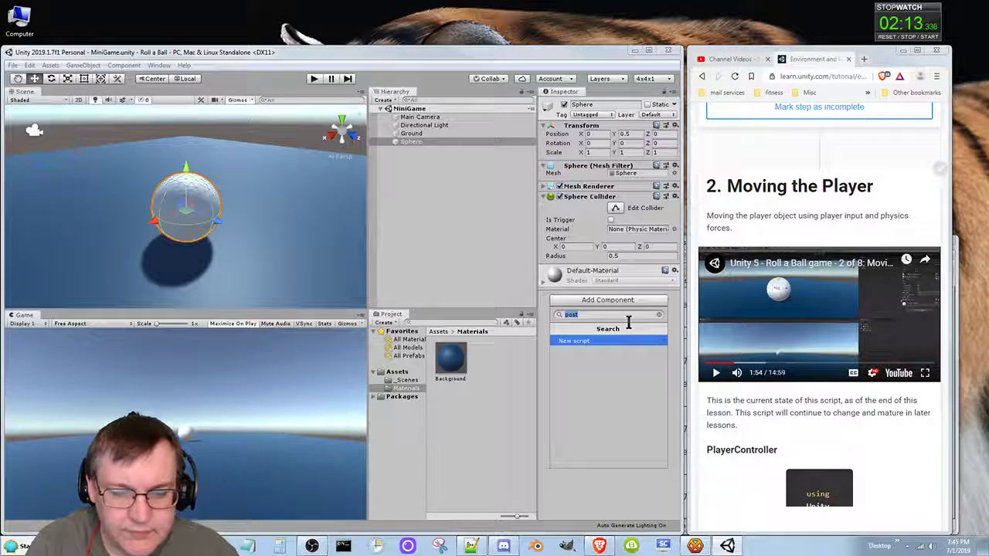
type("rigi")
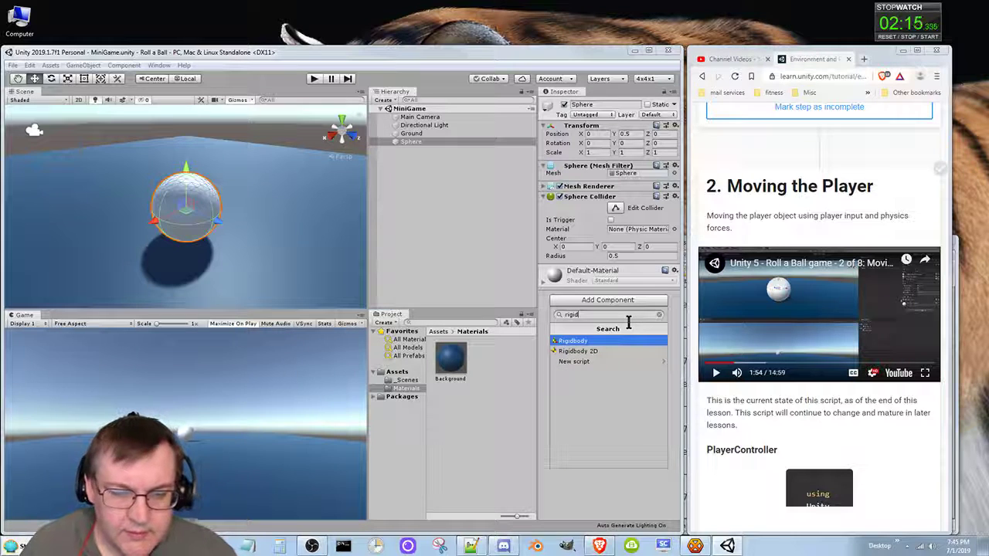
type("d")
left_click(621, 342)
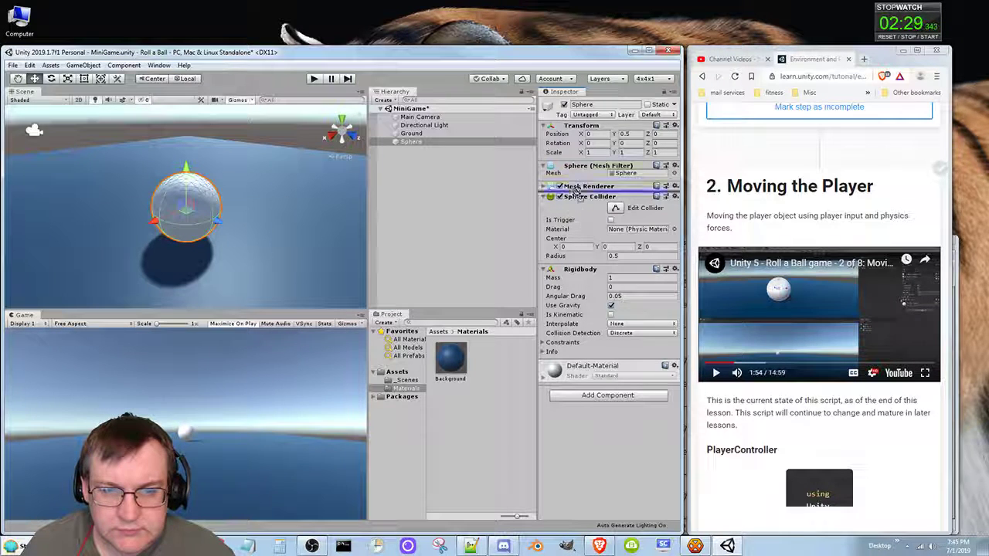
left_click_drag(573, 194, 573, 198)
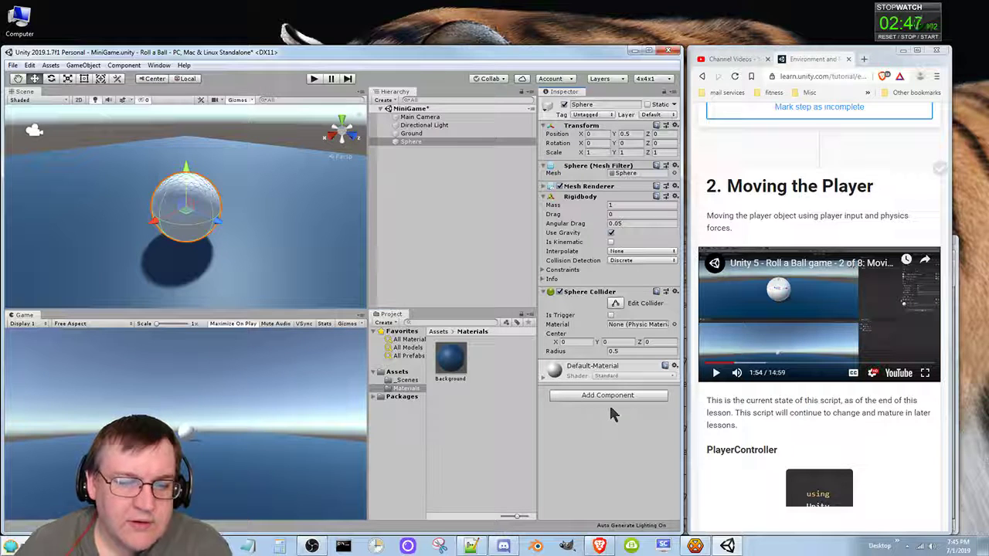
Step: Resume the Moving the Player video in full screen
left_click(824, 326)
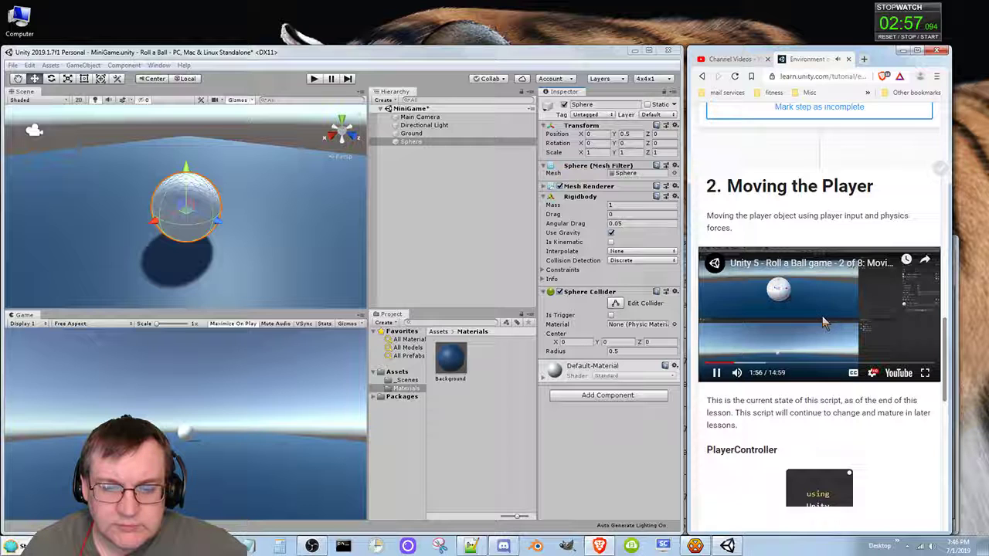
left_click(926, 374)
left_click(468, 337)
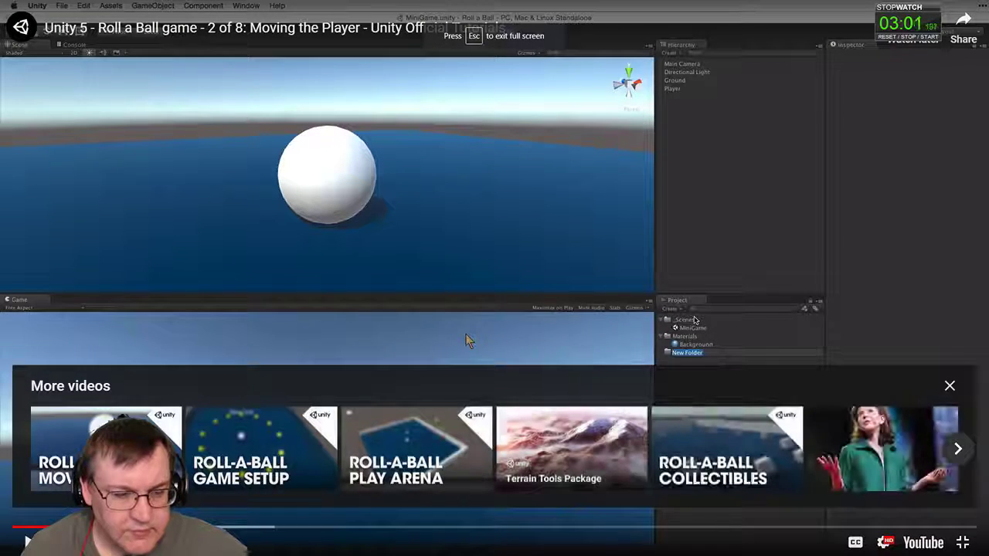
left_click(476, 306)
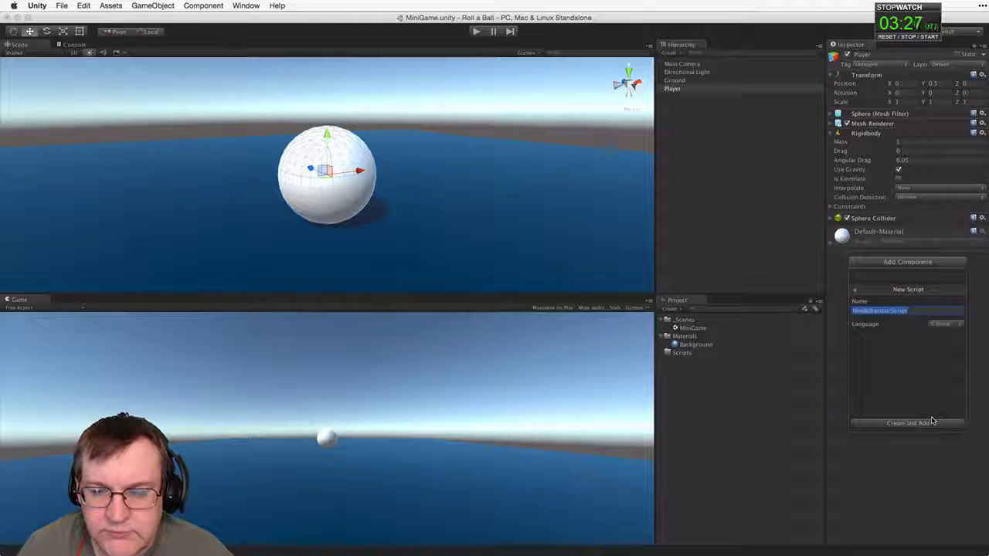
Step: Watch how the lesson creates the PlayerController script and removes its sample code, pausing the video and leaving full screen at that point
type("Player")
mouse_move(476, 307)
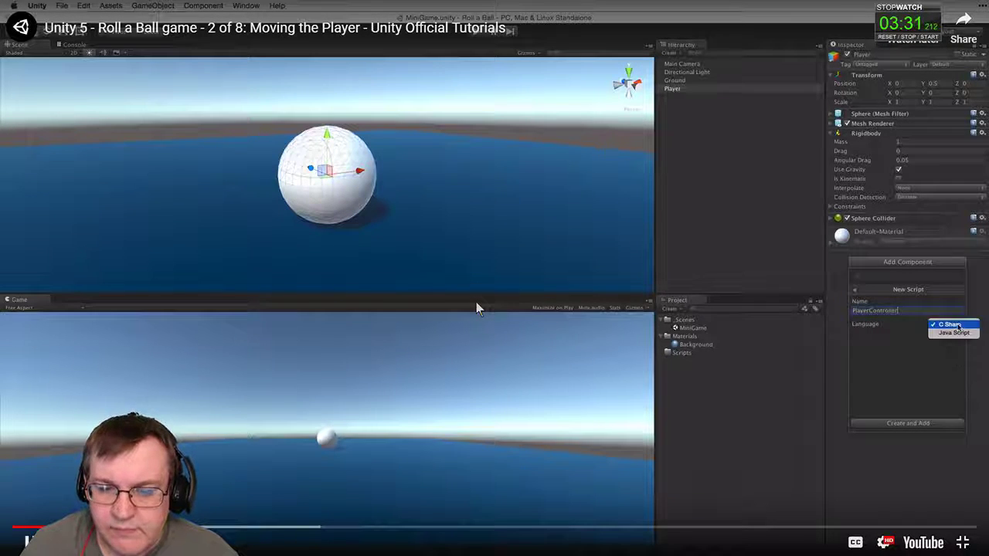
left_click(932, 424)
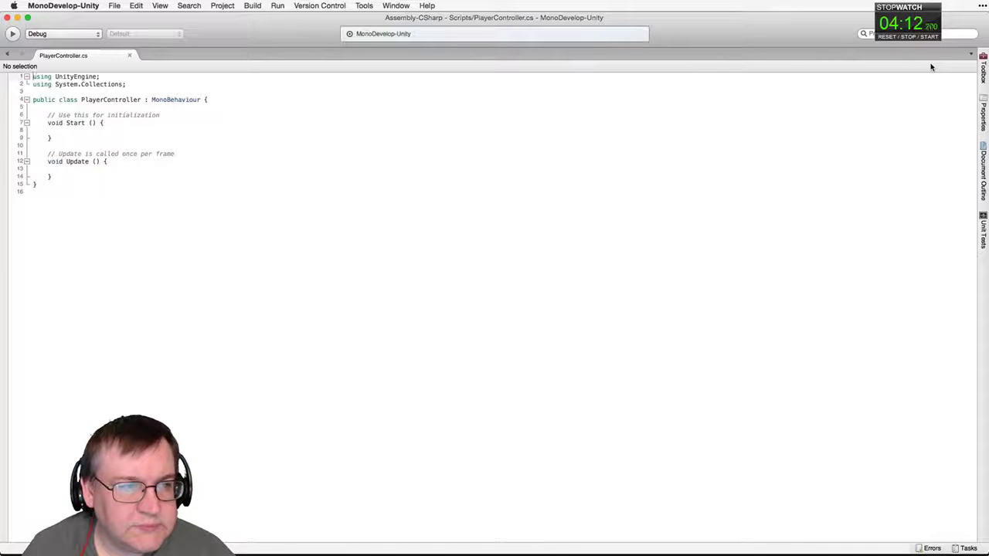
left_click_drag(51, 176, 194, 106)
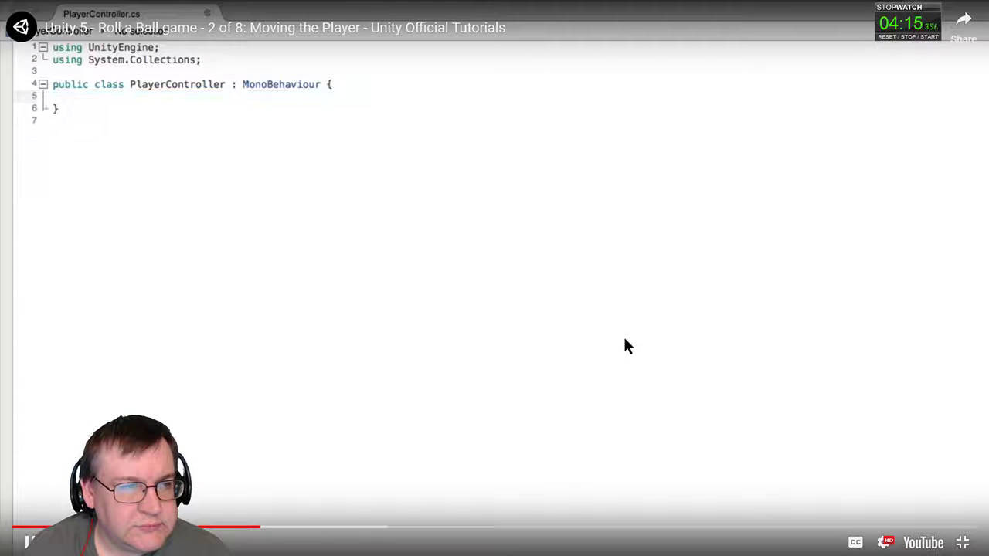
left_click(623, 336)
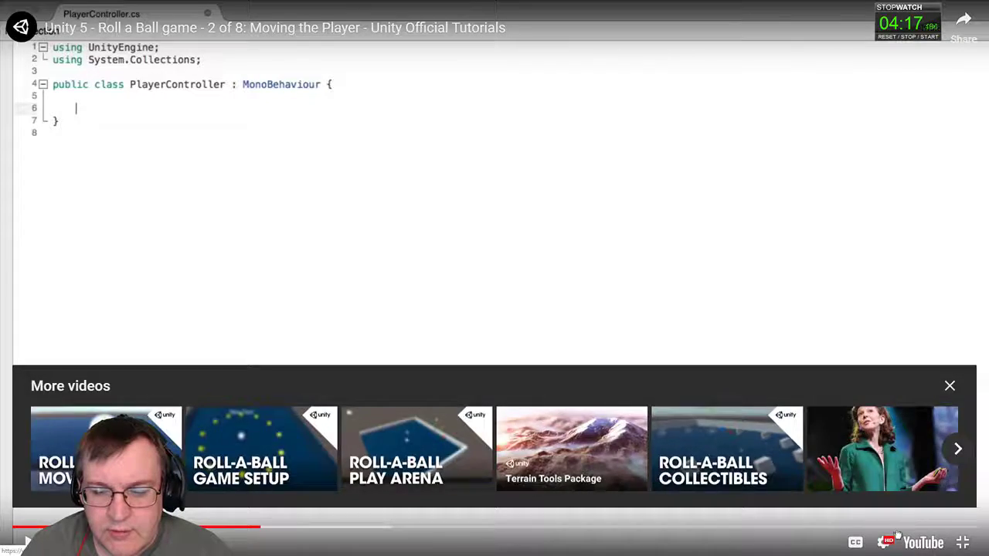
left_click(963, 542)
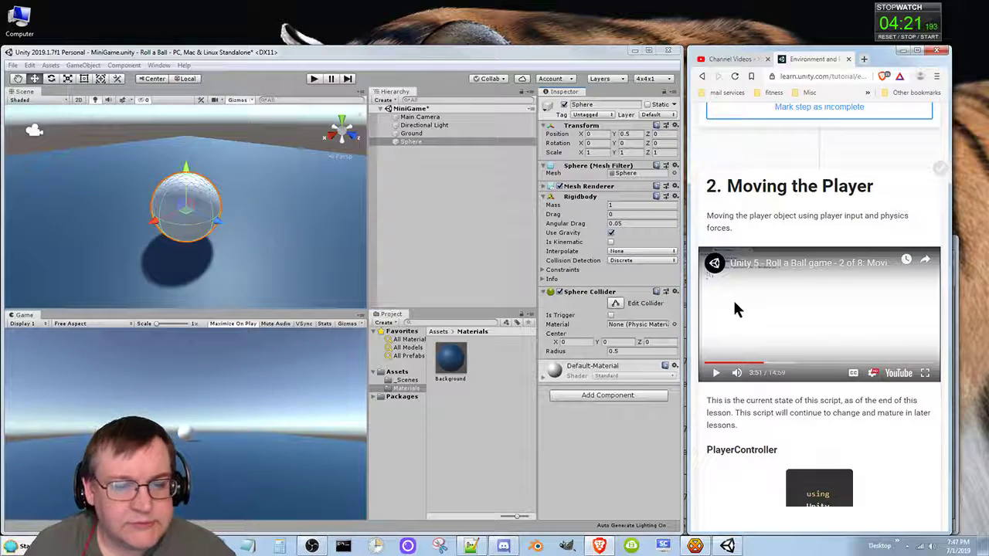
left_click(606, 451)
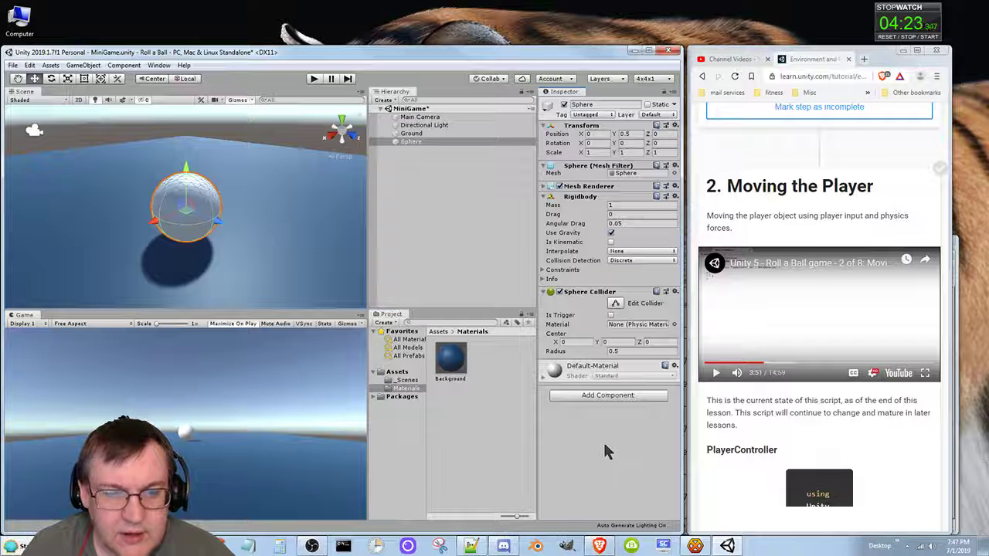
left_click(606, 395)
type("rigid")
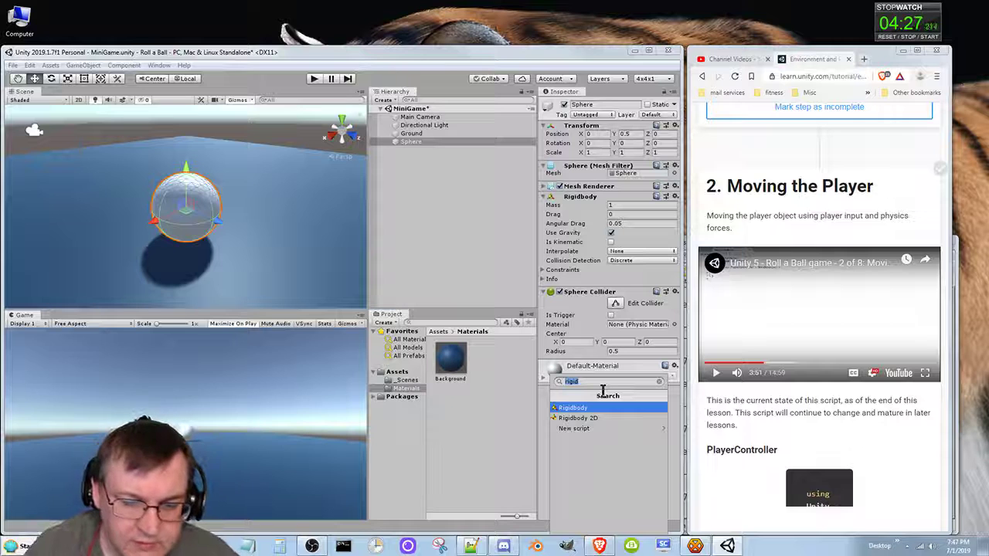
left_click(583, 430)
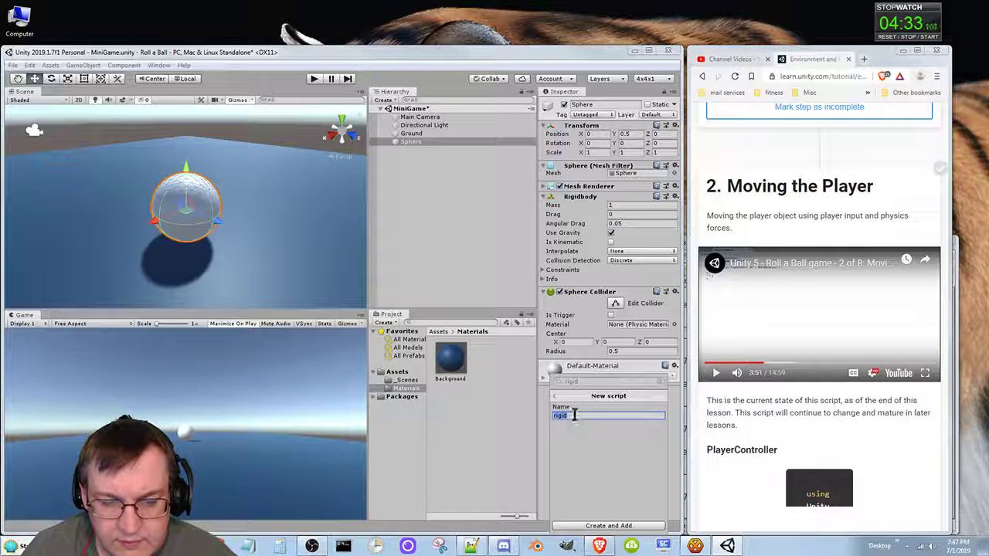
left_click(575, 416)
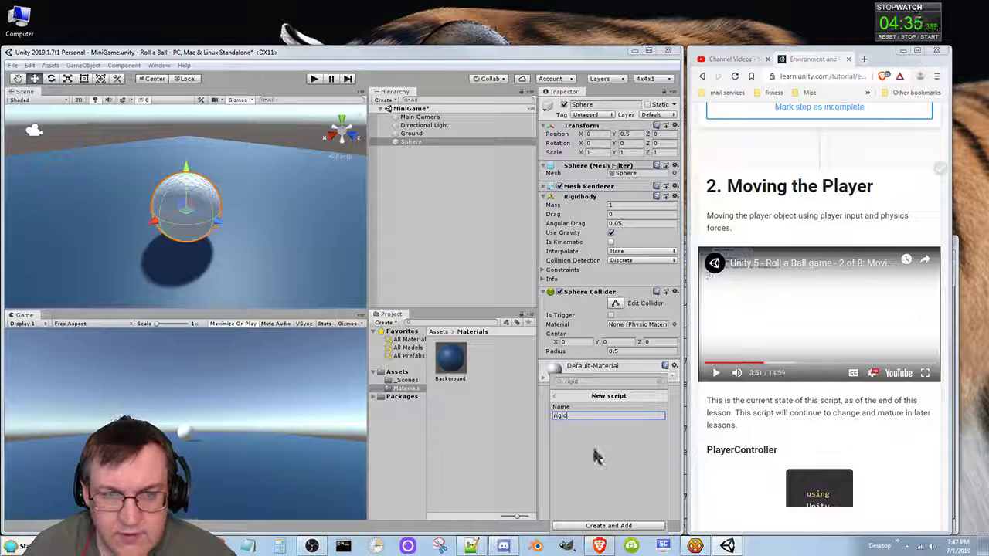
left_click(540, 431)
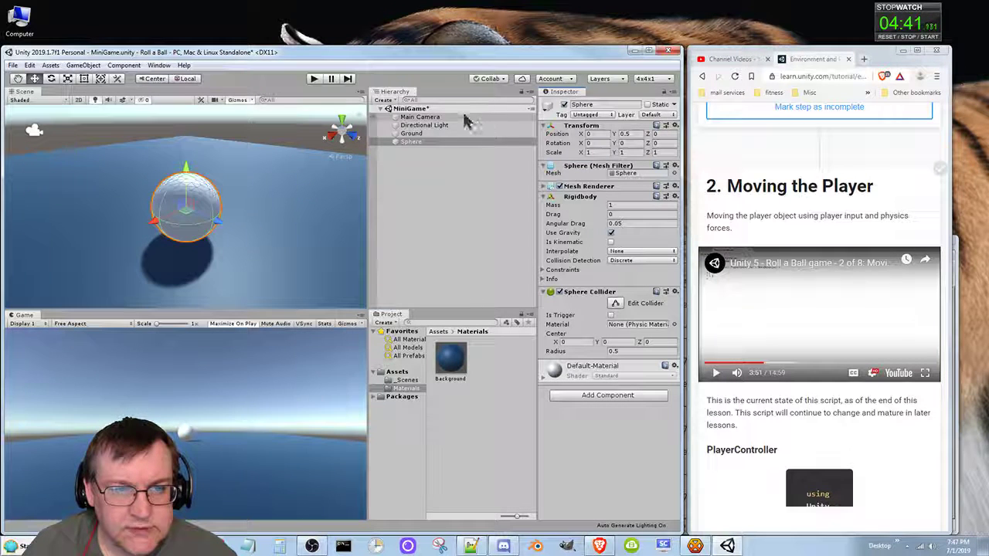
left_click(408, 136)
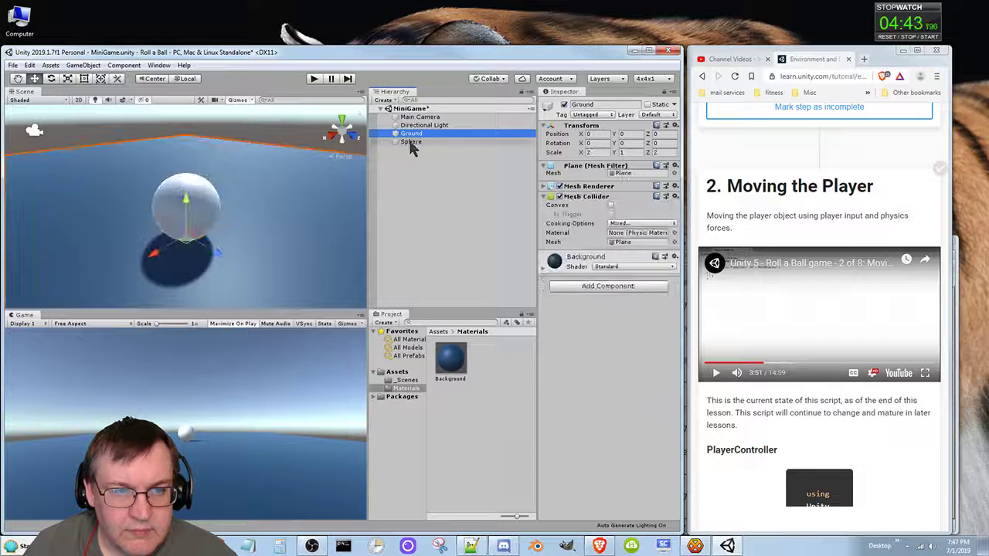
left_click(410, 144)
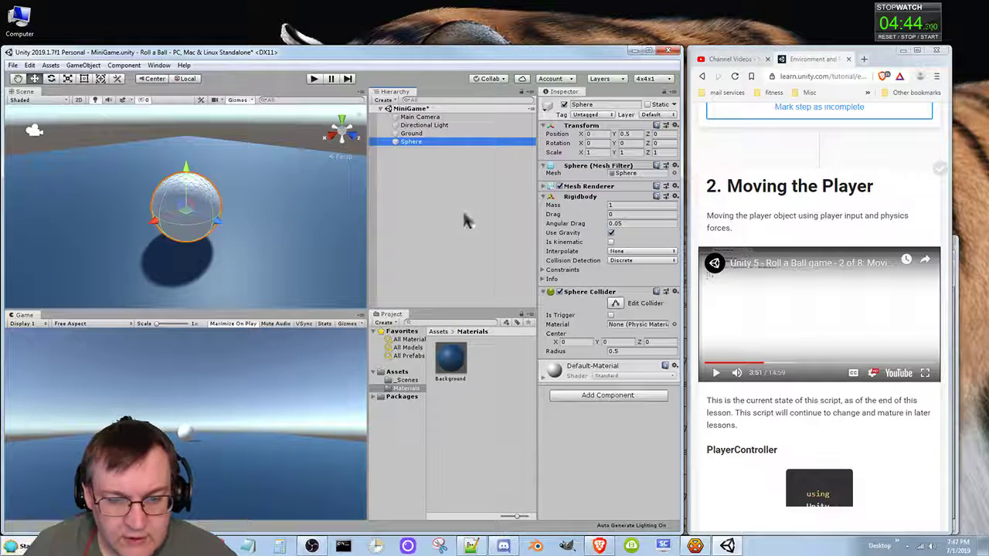
Step: Create a new script named PlayerController and add it as a component to the sphere
left_click(606, 396)
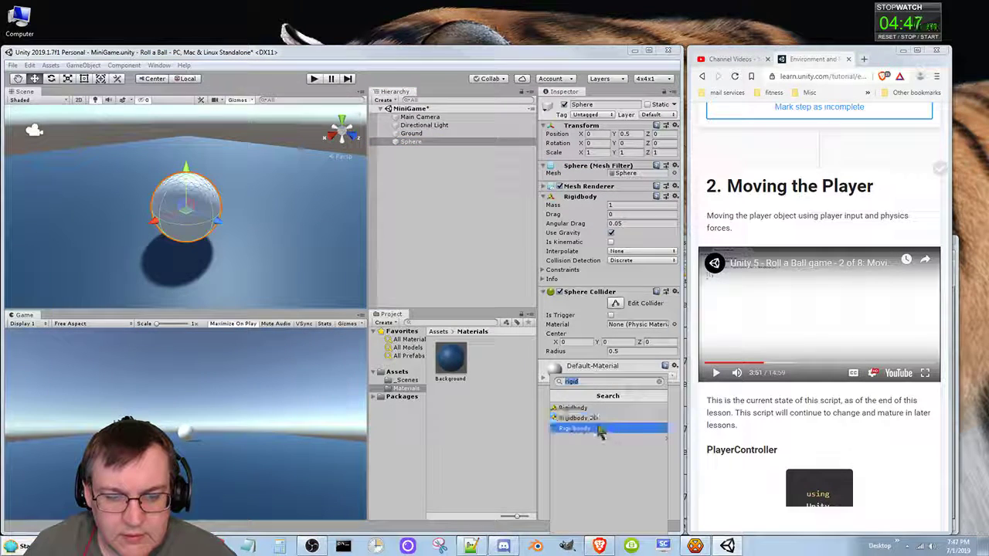
left_click(575, 428)
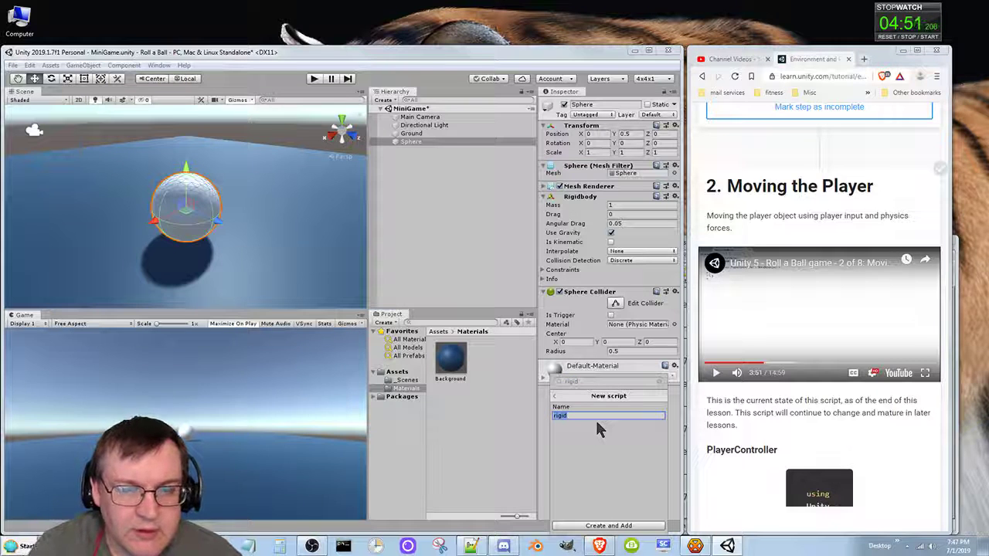
type("P")
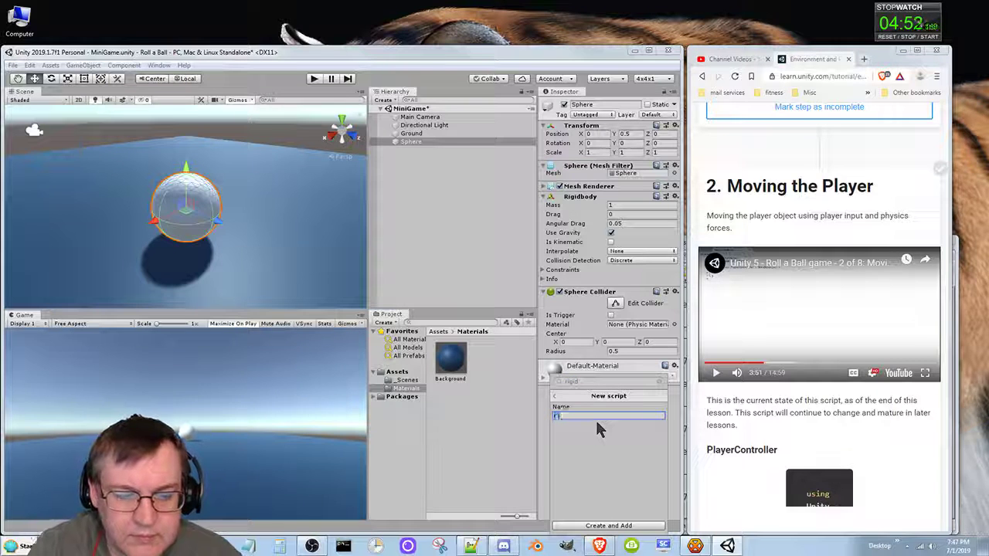
type("layerController")
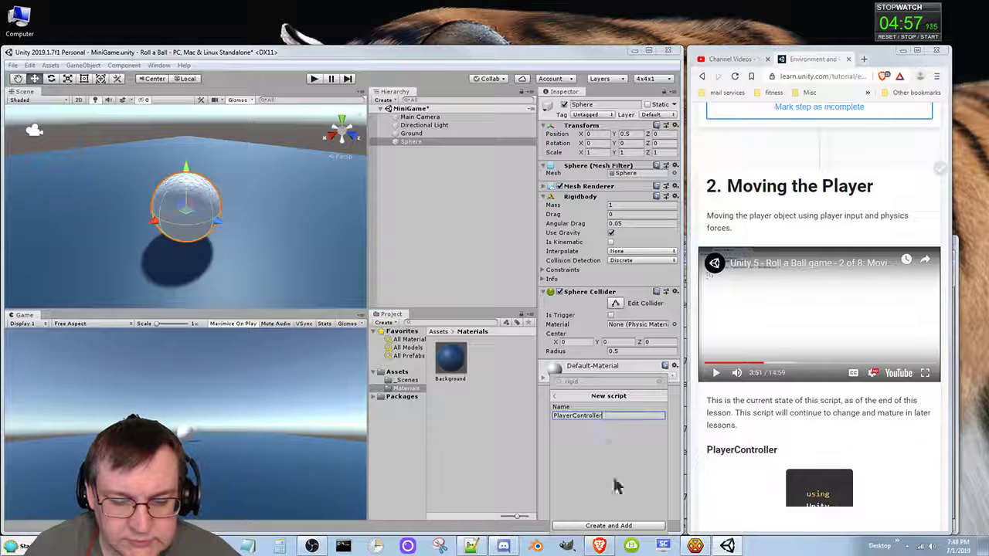
left_click(623, 525)
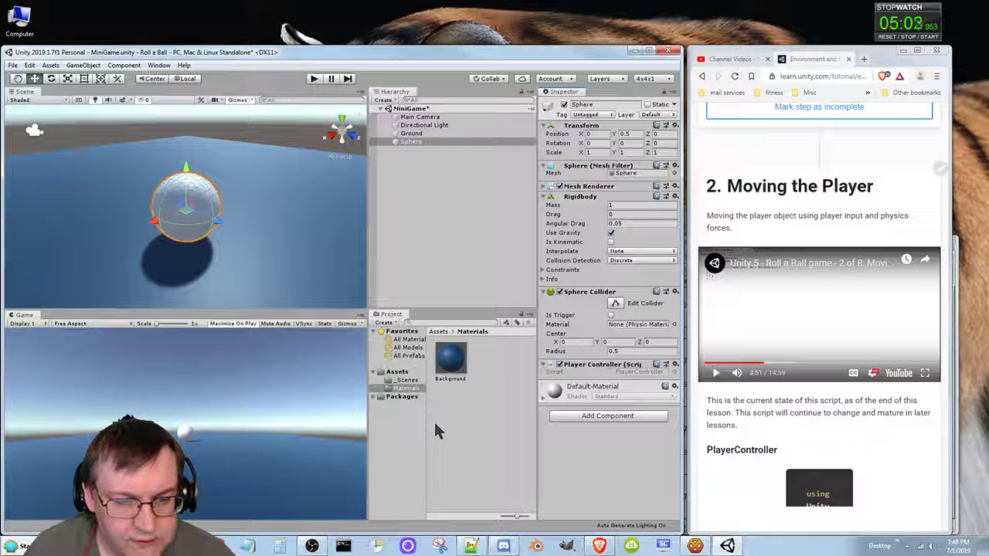
Step: Look through the project's Assets, Materials, _Scenes and Packages folders to see where the new script is stored
left_click(397, 374)
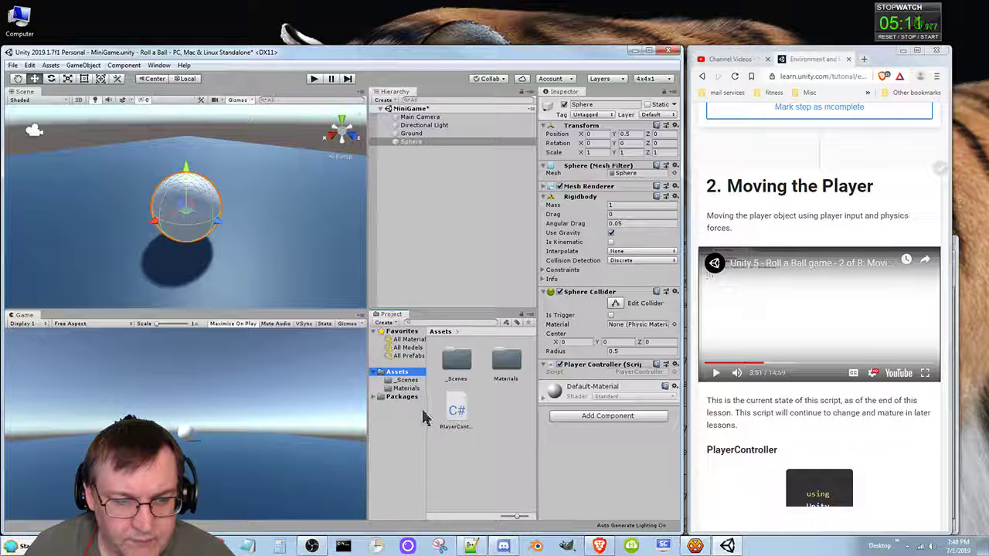
left_click(406, 388)
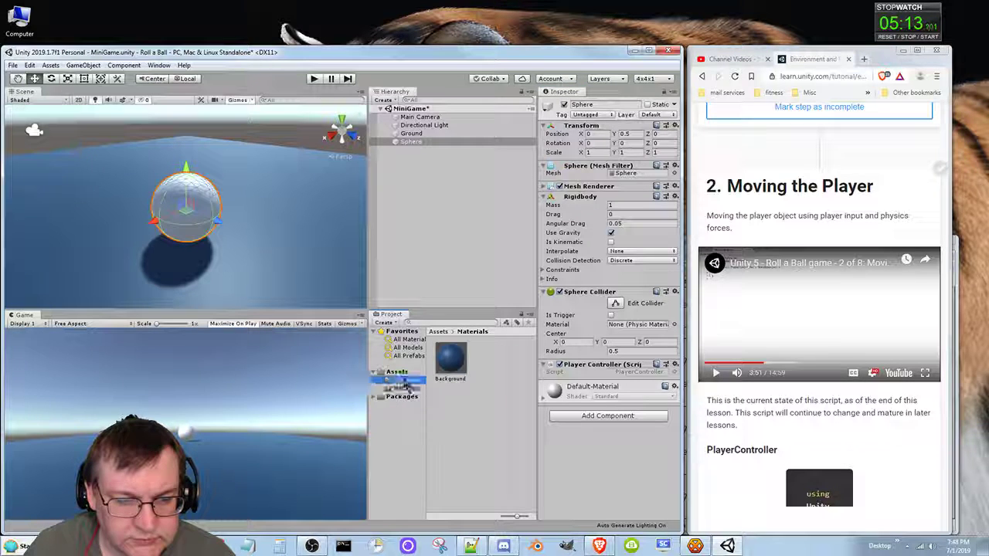
left_click(406, 380)
left_click(399, 397)
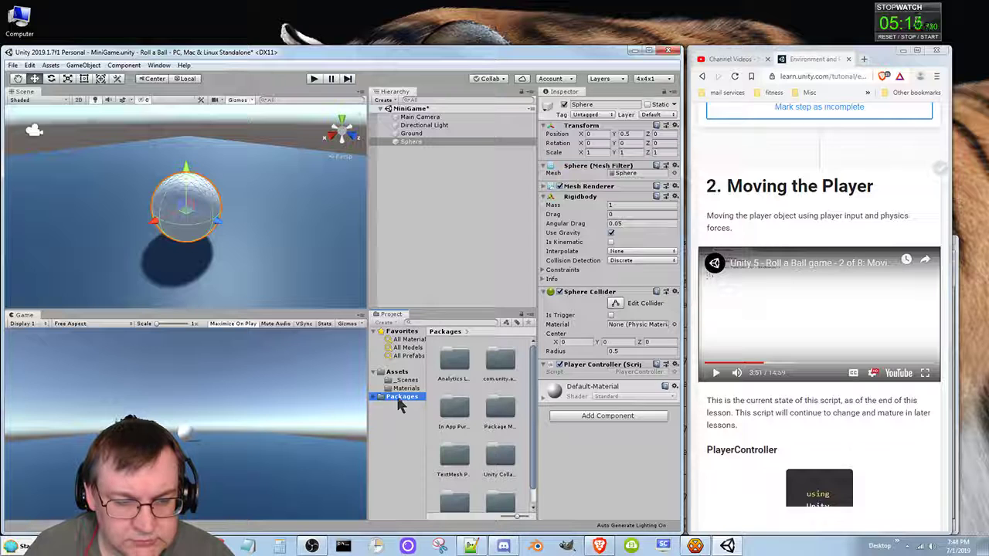
left_click(373, 397)
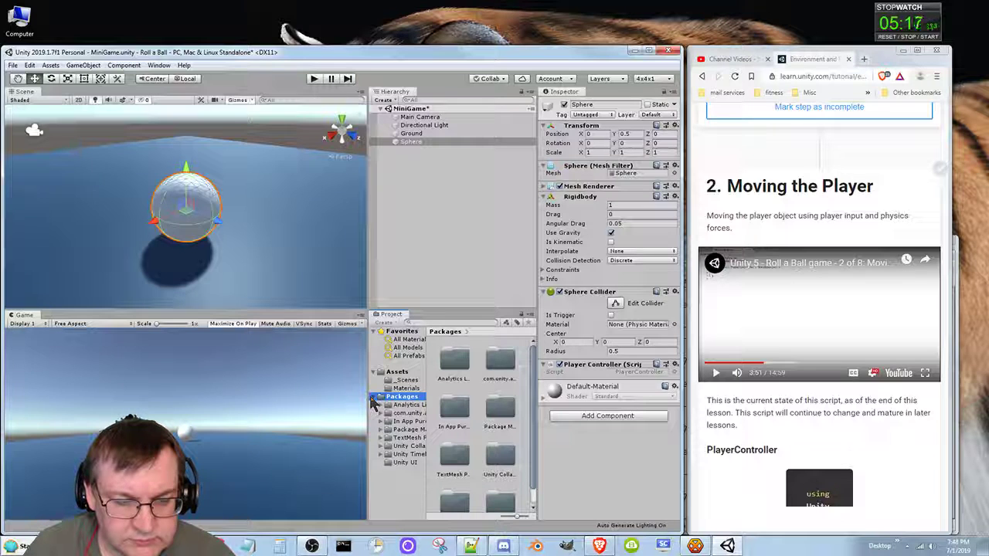
left_click(373, 397)
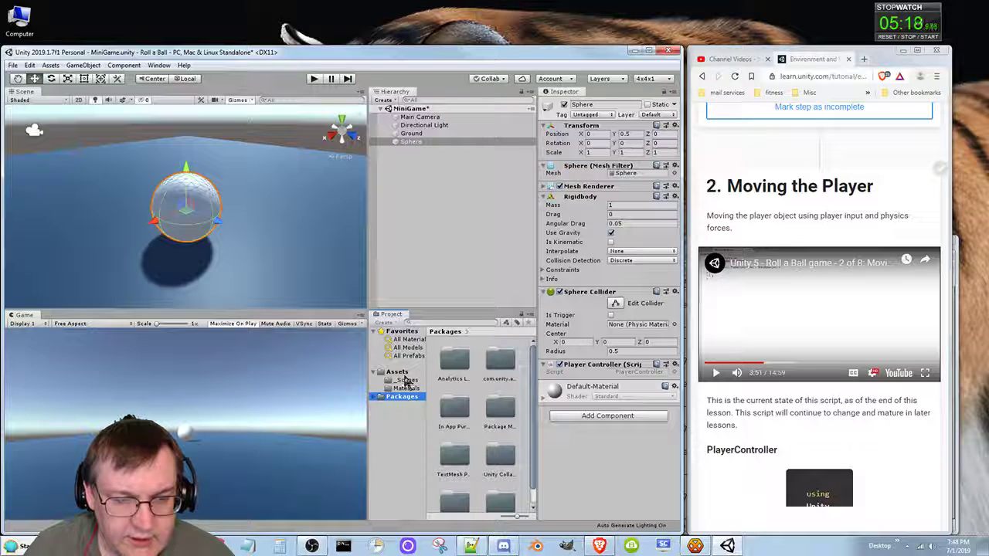
Step: Widen the Hierarchy and Project area by narrowing the Scene and Game views
left_click_drag(368, 350, 290, 352)
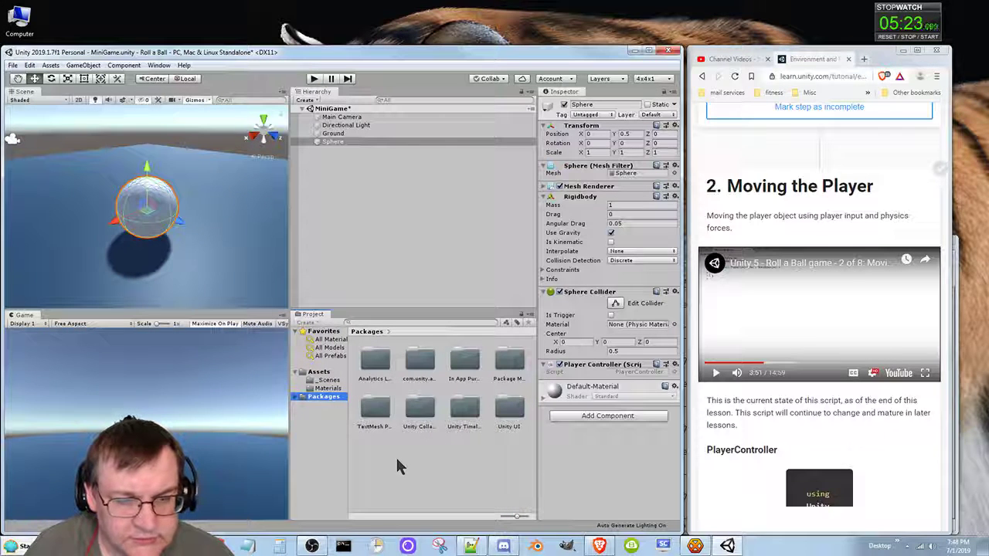
left_click(629, 385)
left_click(629, 385)
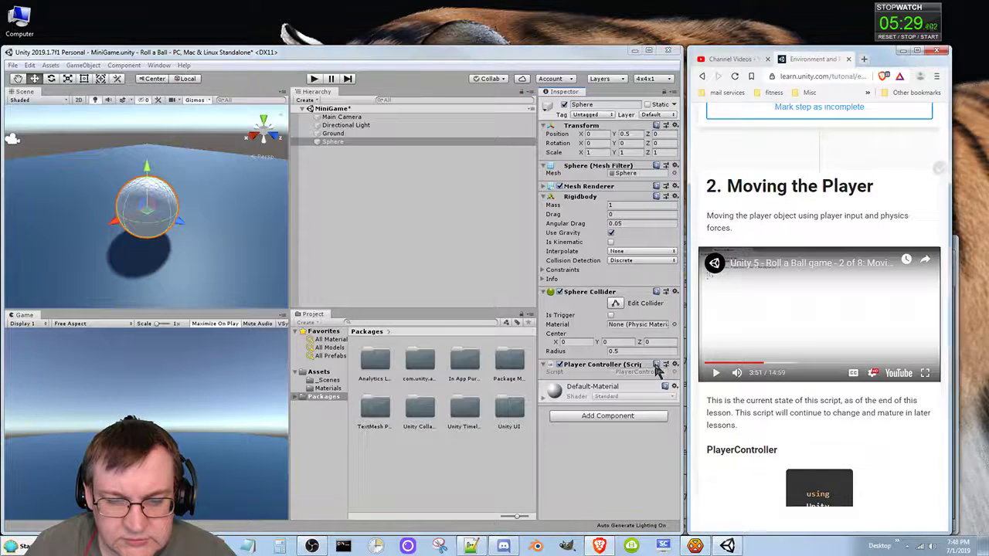
Step: Look through the documentation, presets and options of the sphere's Player Controller component, and locate its script file in the project
left_click(655, 365)
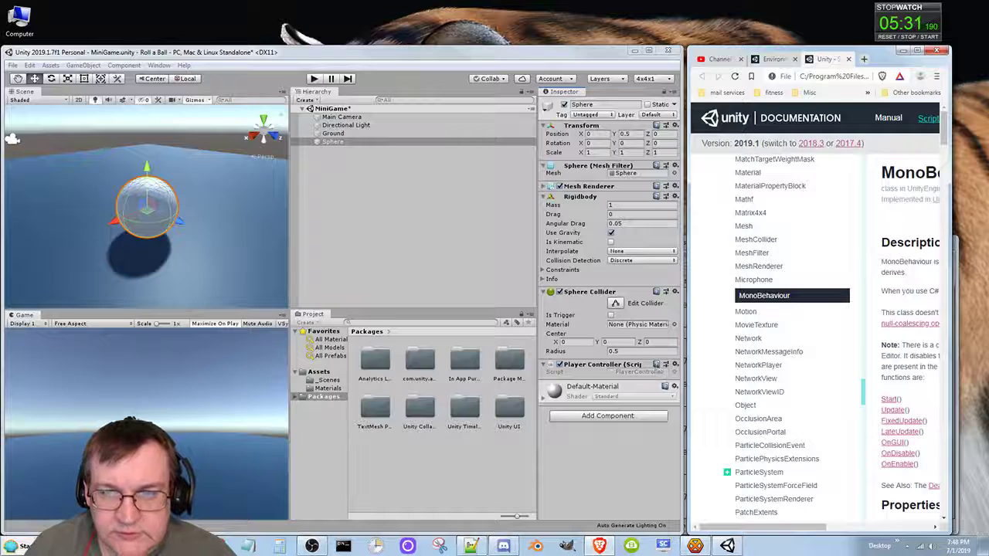
left_click(848, 59)
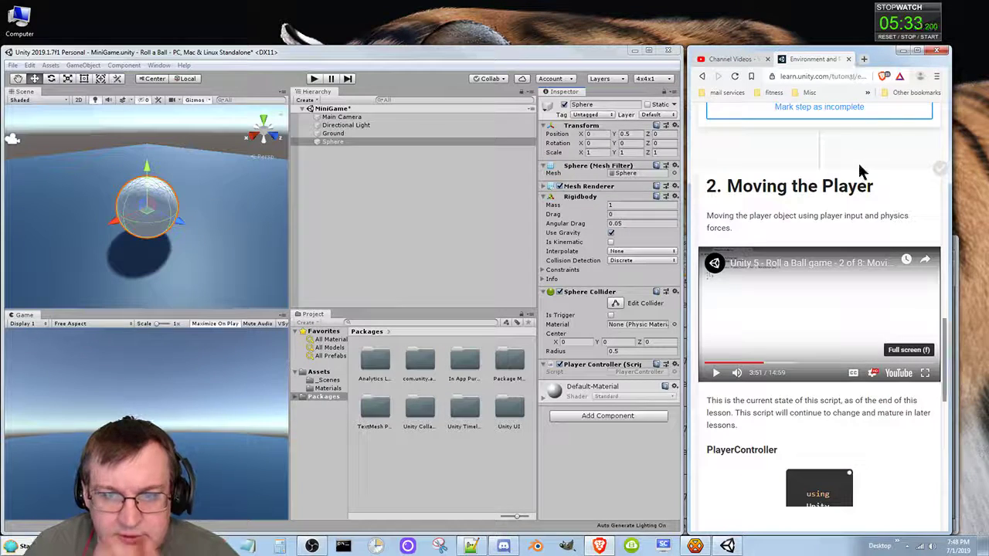
left_click(666, 364)
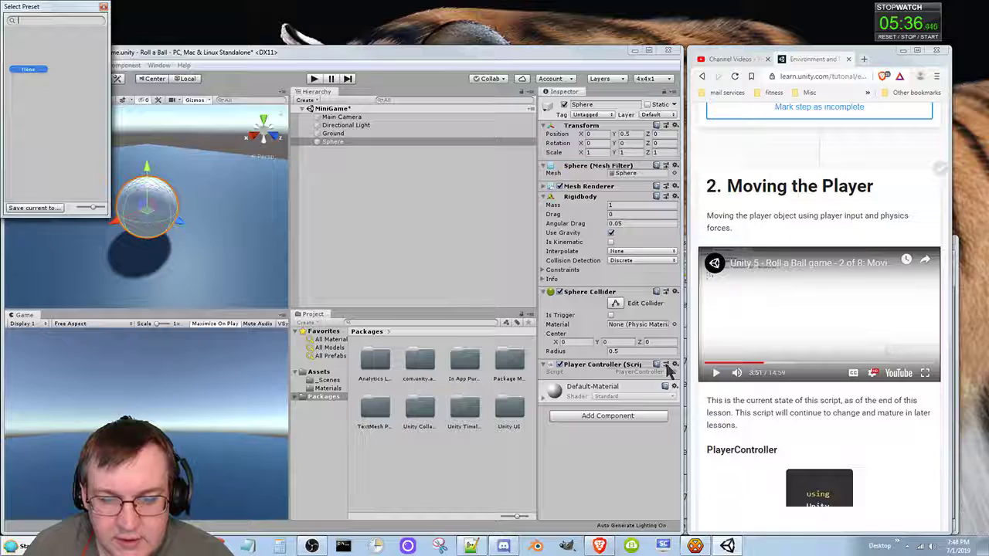
left_click(104, 6)
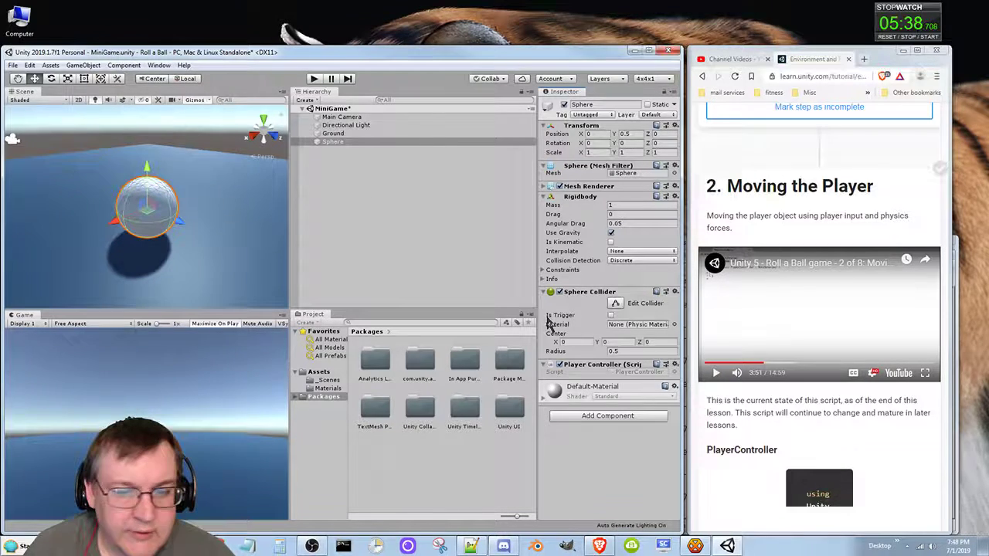
left_click(675, 365)
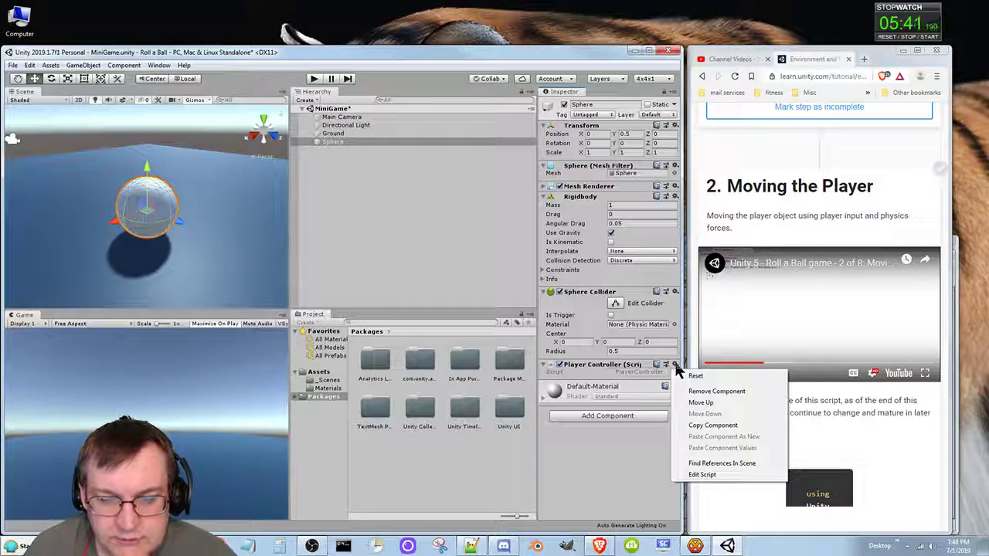
left_click(622, 442)
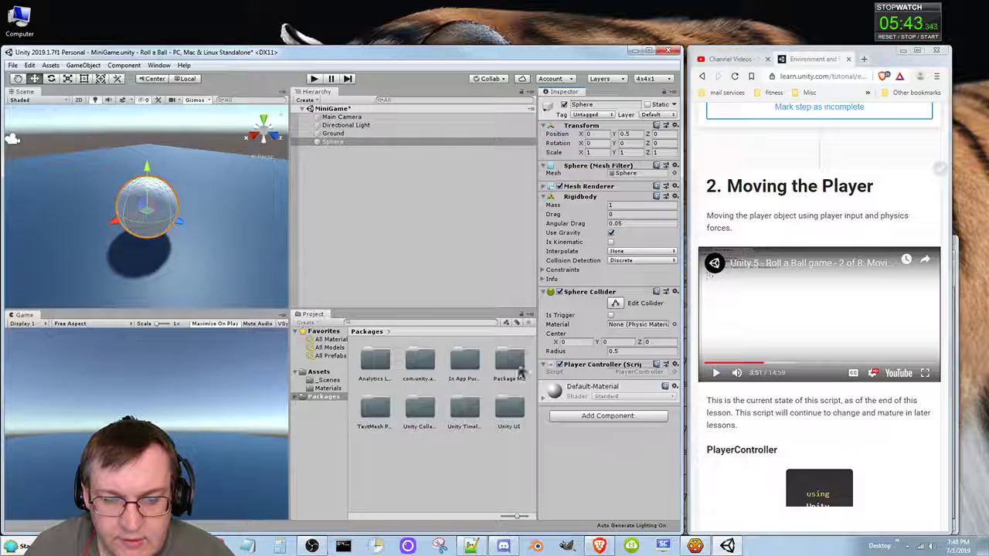
left_click(545, 364)
left_click(544, 364)
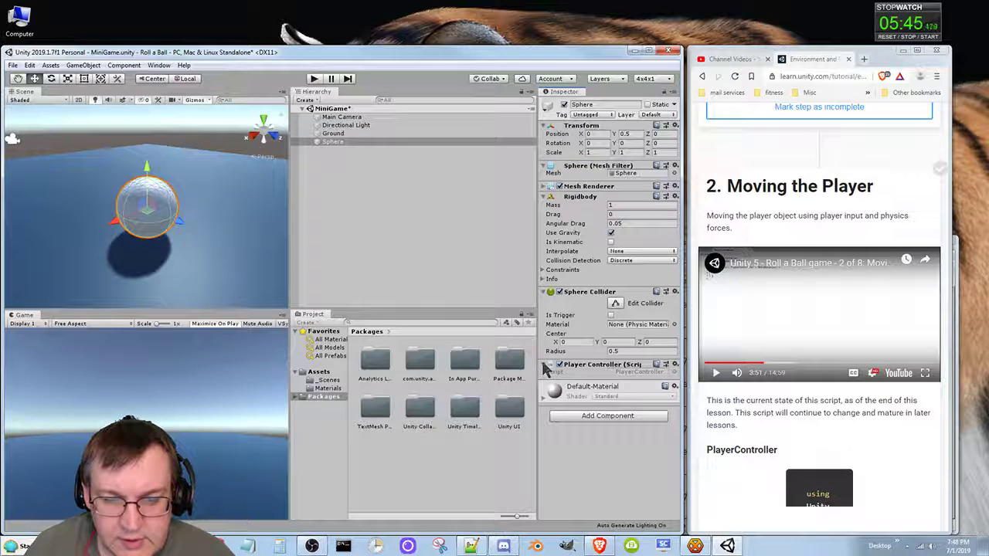
left_click(642, 370)
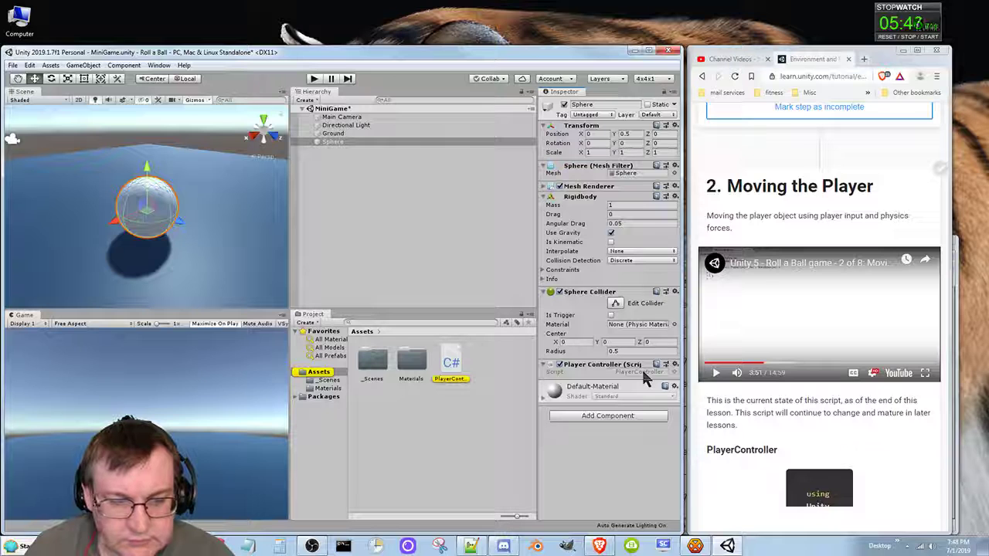
Step: Create a folder named Scripts in Assets and move the PlayerController script into it
left_click(318, 374)
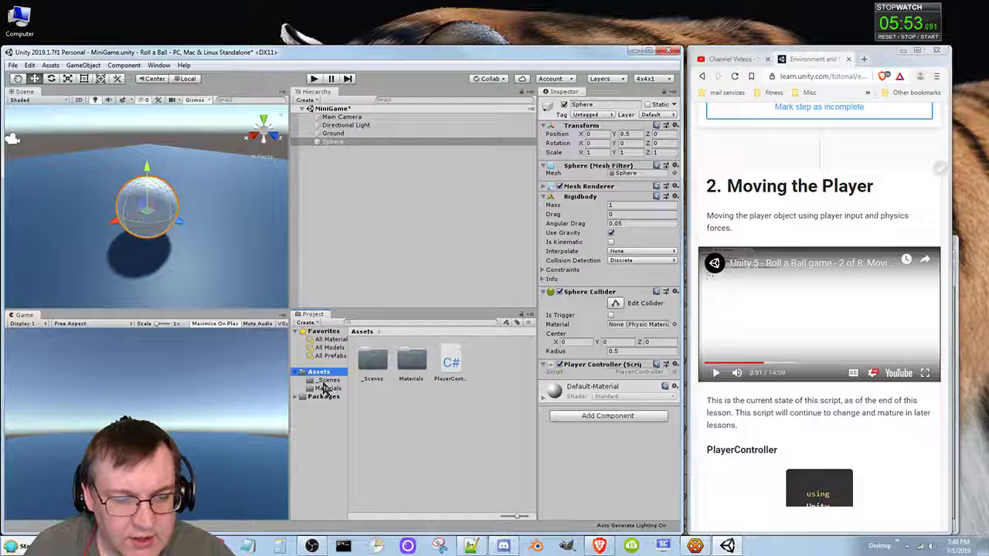
right_click(382, 396)
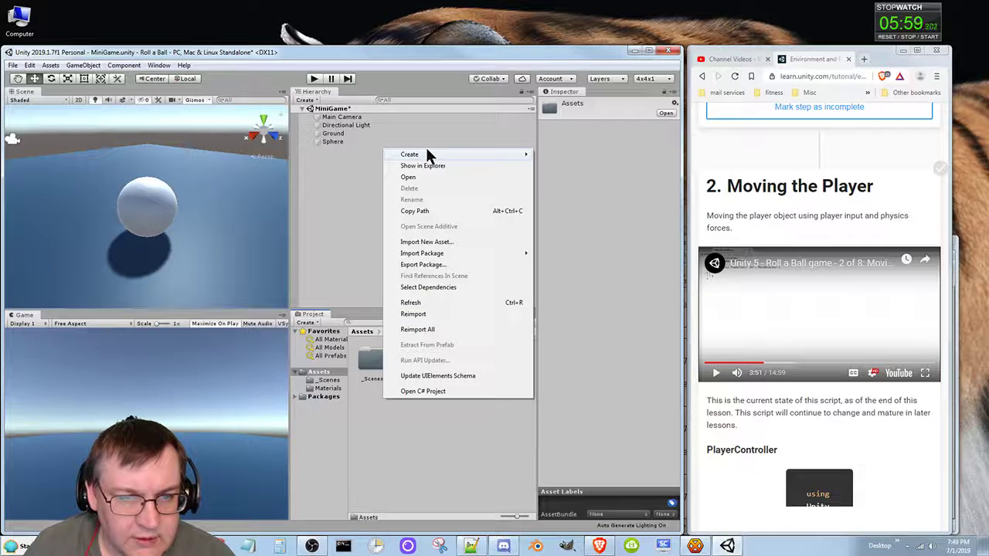
mouse_move(426, 152)
left_click(331, 154)
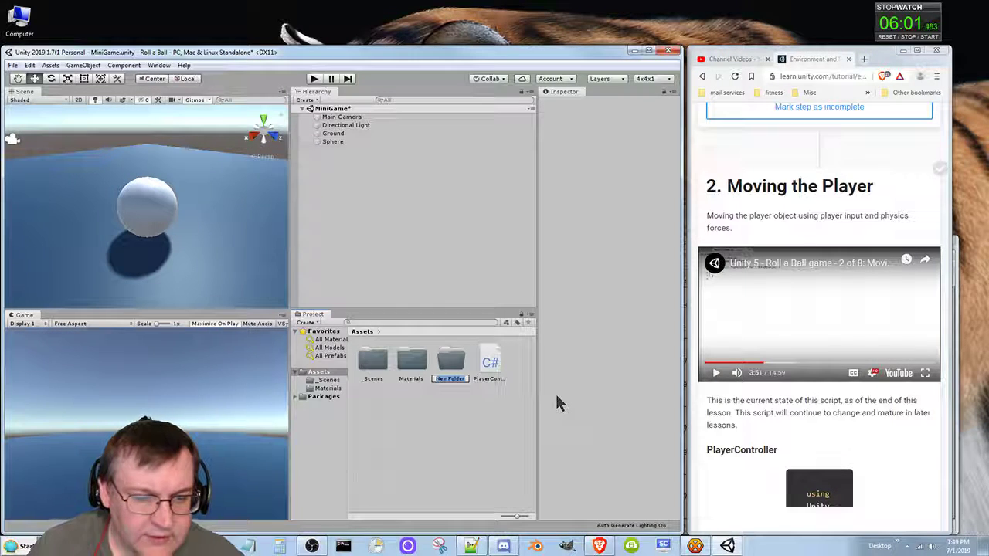
type("Scripts")
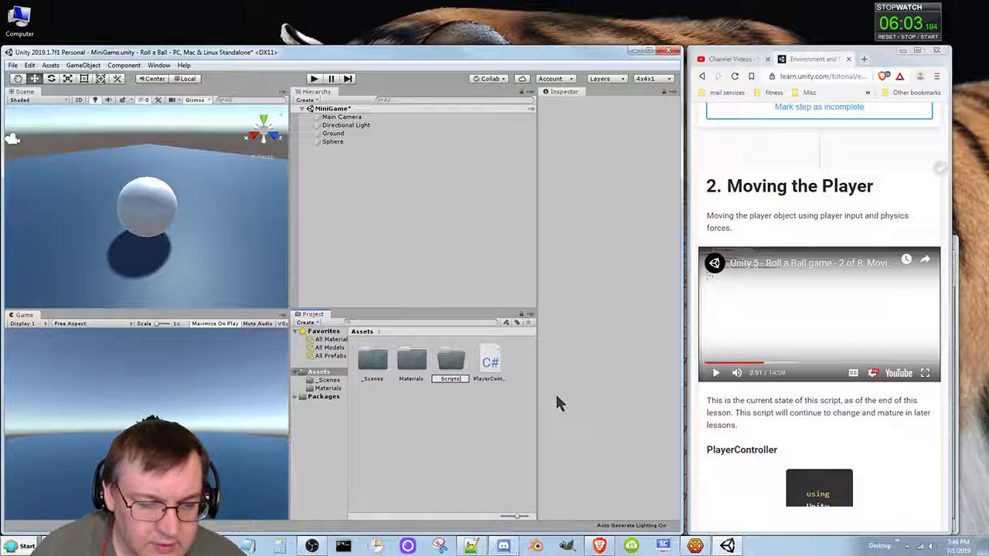
key("Return")
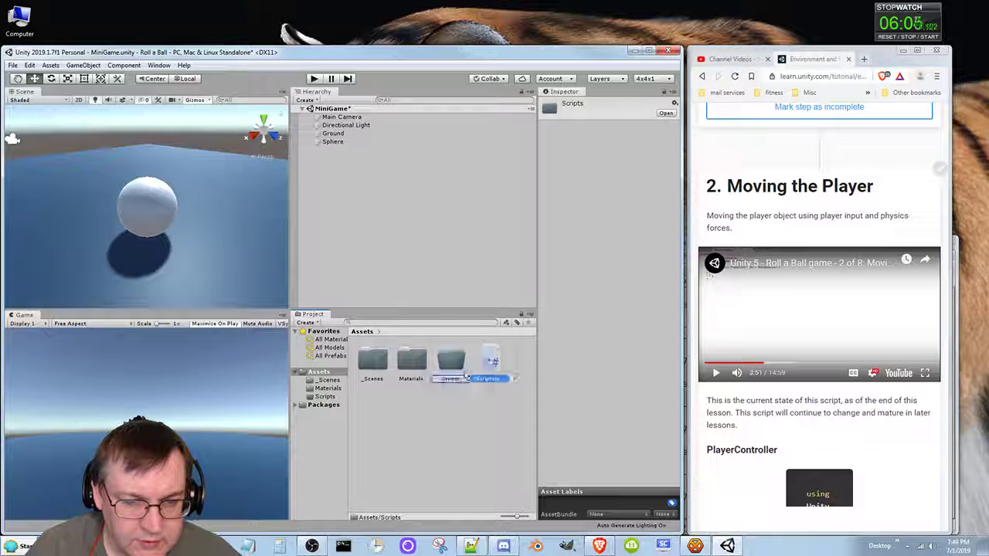
left_click_drag(490, 360, 450, 362)
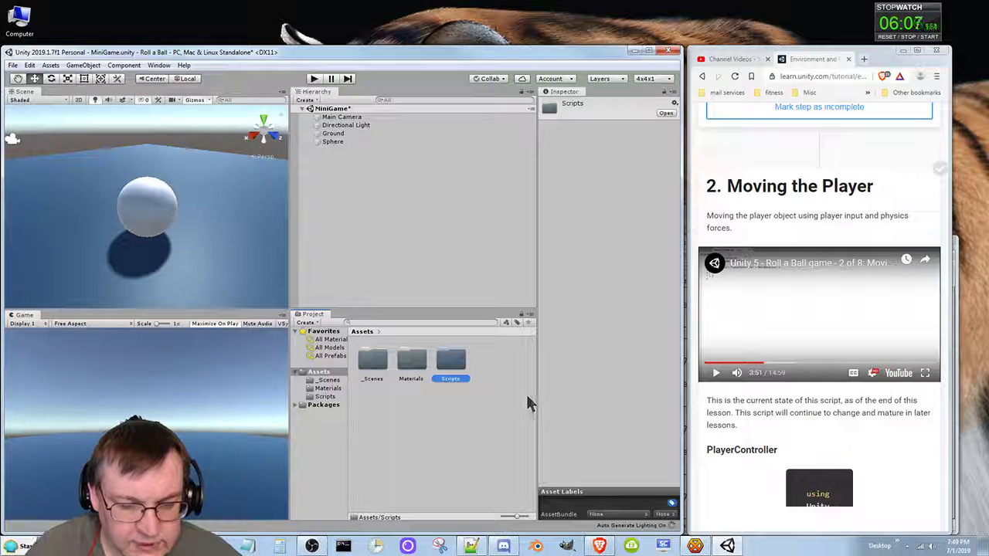
Step: Display the project items as a compact list beside a wider folder tree, and open the Scripts folder
left_click_drag(520, 523, 502, 523)
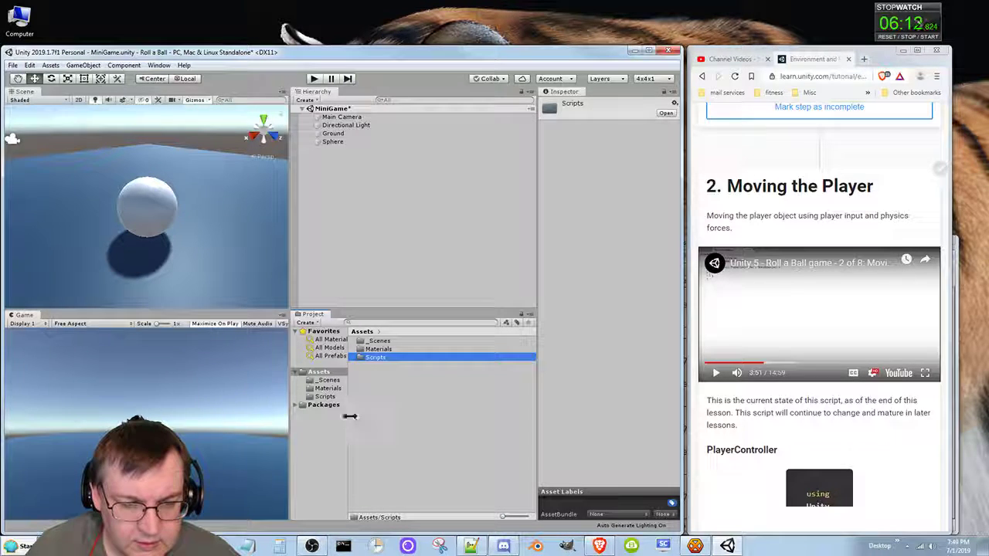
left_click_drag(347, 415, 372, 426)
left_click(447, 448)
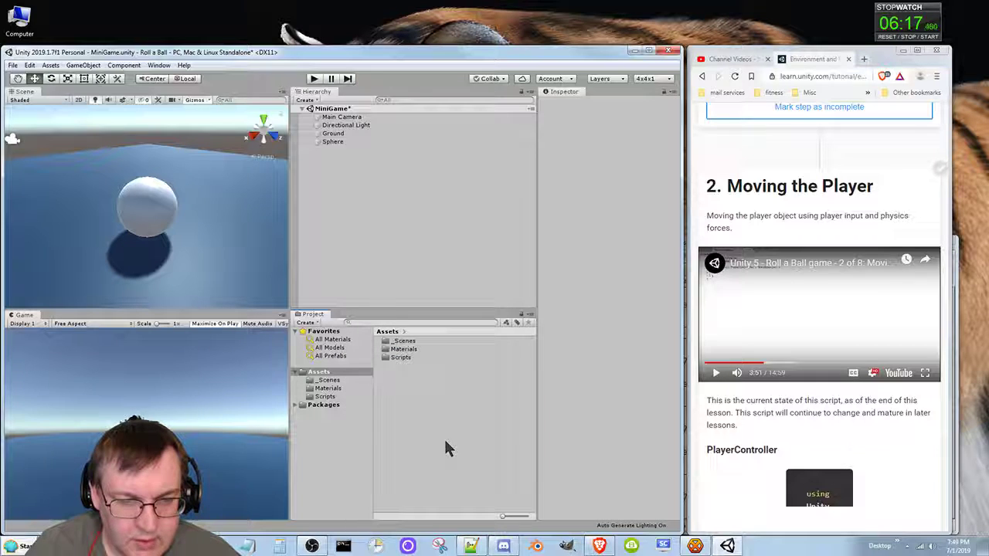
double_click(400, 357)
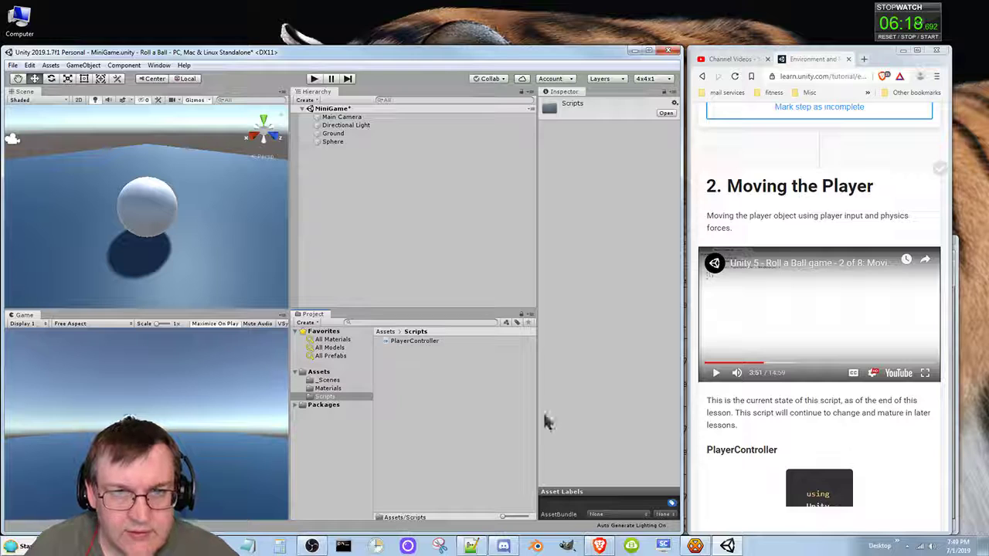
Step: Open the PlayerController script in Visual Studio and widen the editor window to meet the browser
left_click(421, 343)
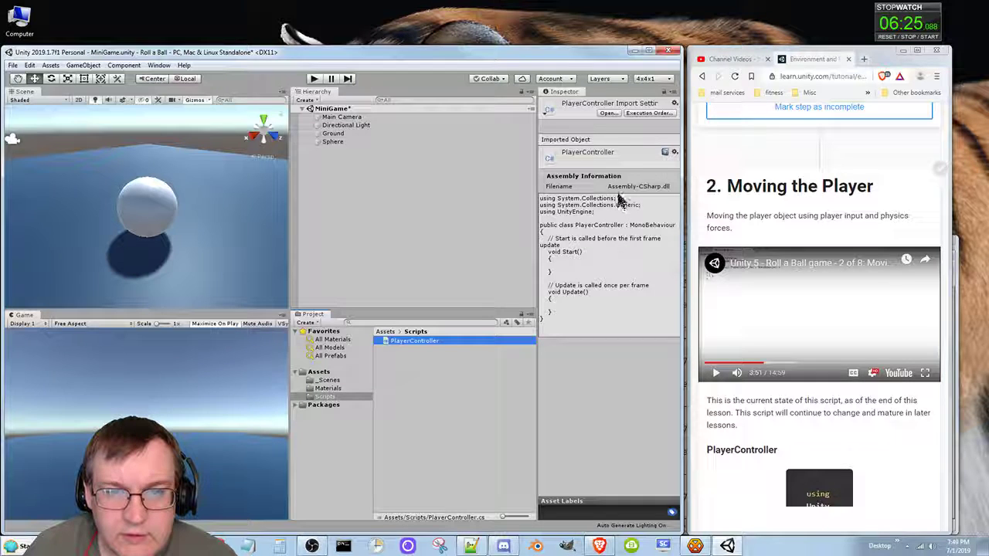
left_click(607, 114)
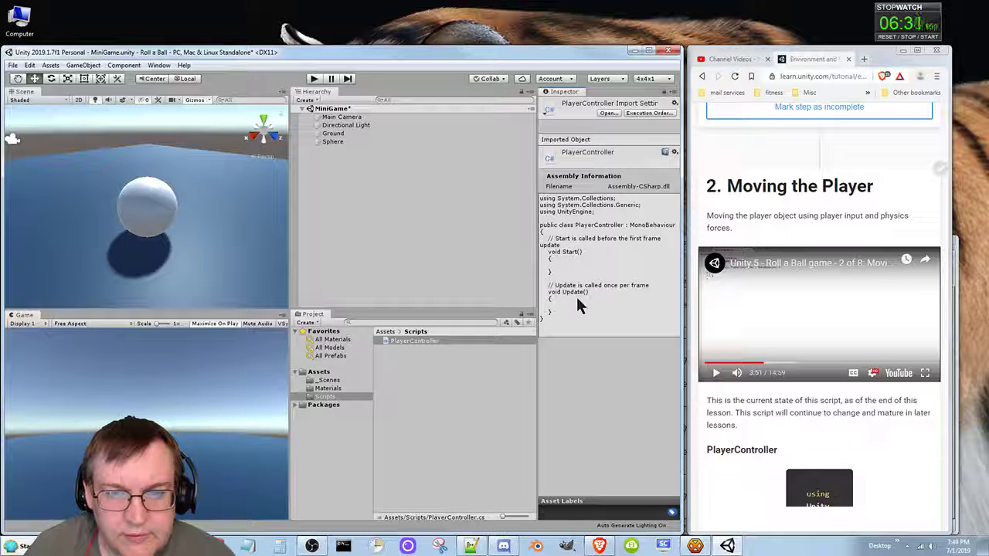
double_click(429, 341)
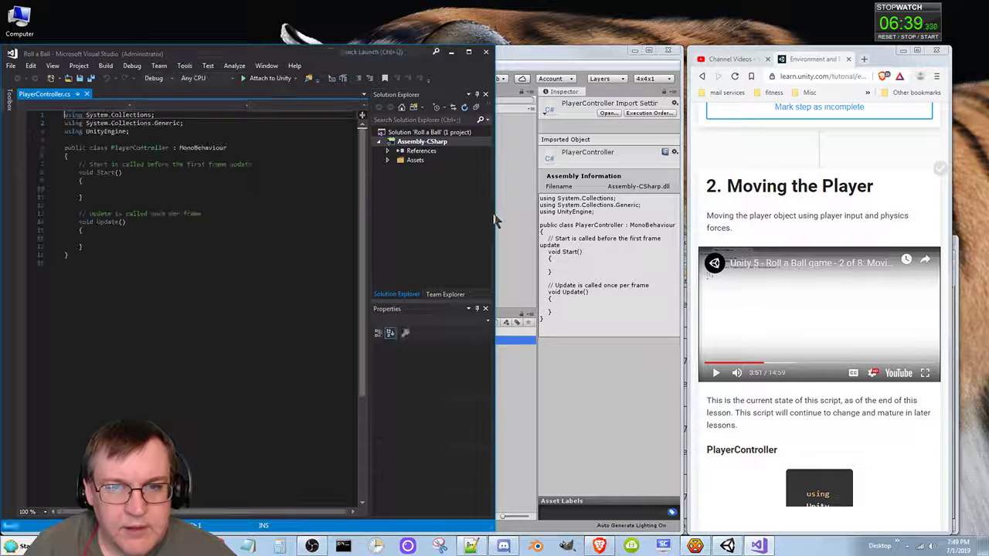
left_click_drag(496, 221, 689, 239)
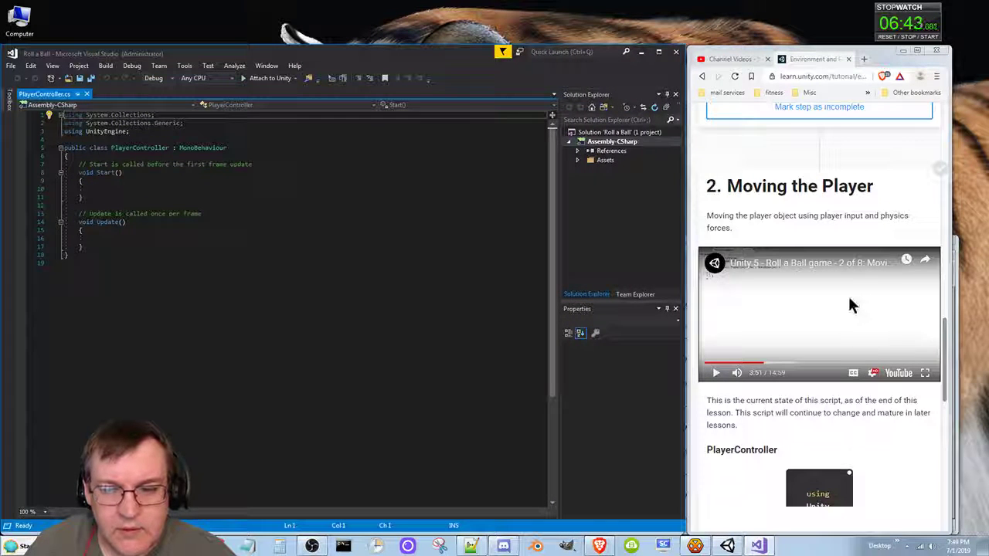
Step: Rewind the lesson video to 3:31 and watch in full screen until the sample code is removed, then pause it
left_click(763, 364)
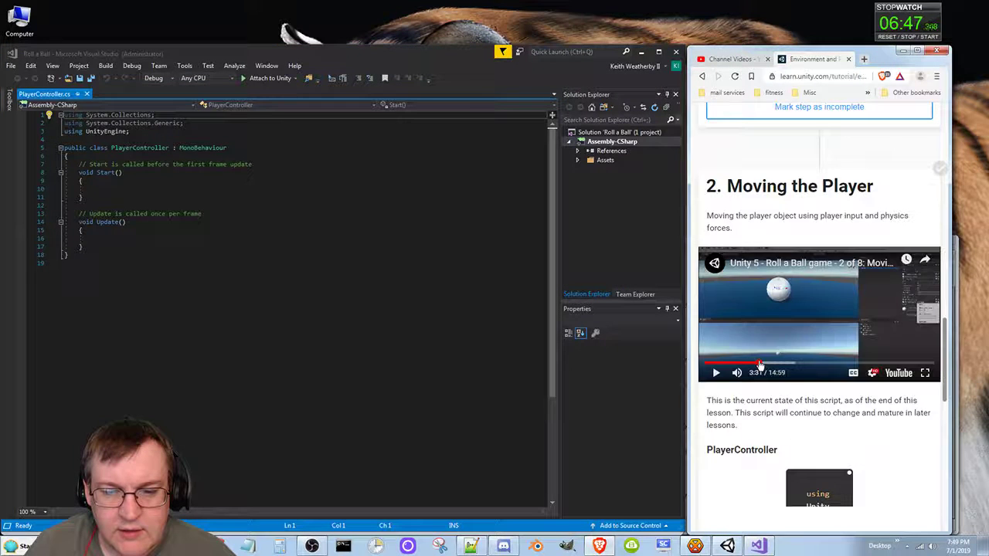
left_click(838, 316)
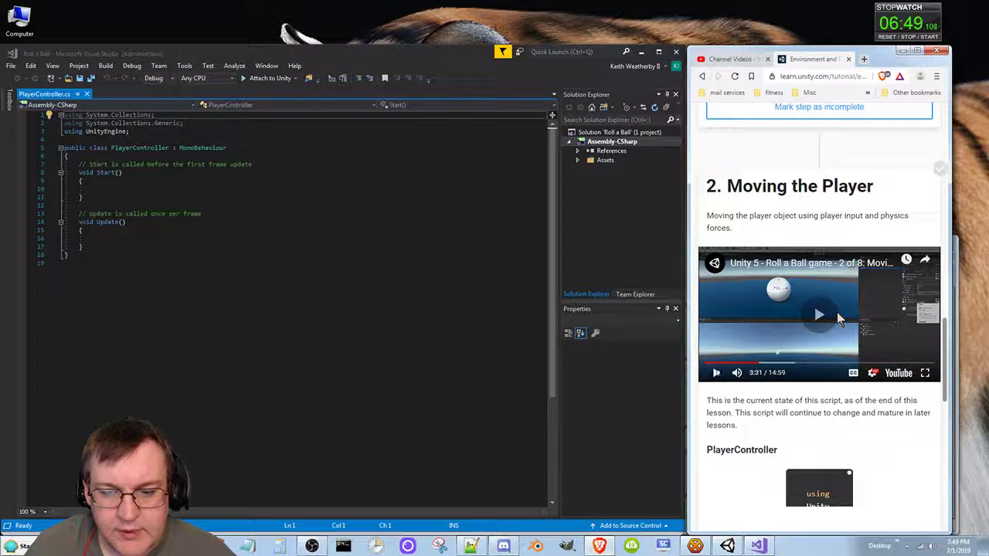
left_click(924, 373)
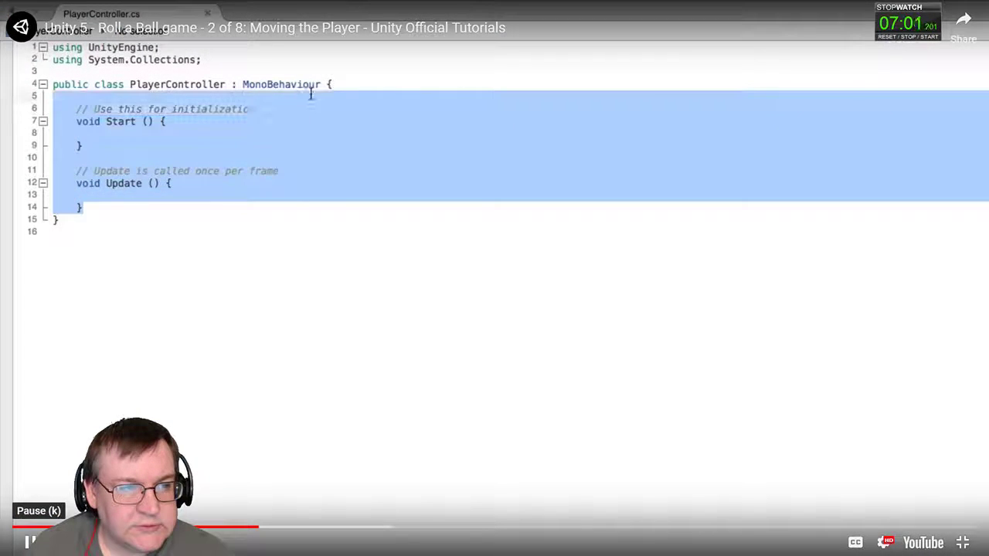
left_click(31, 542)
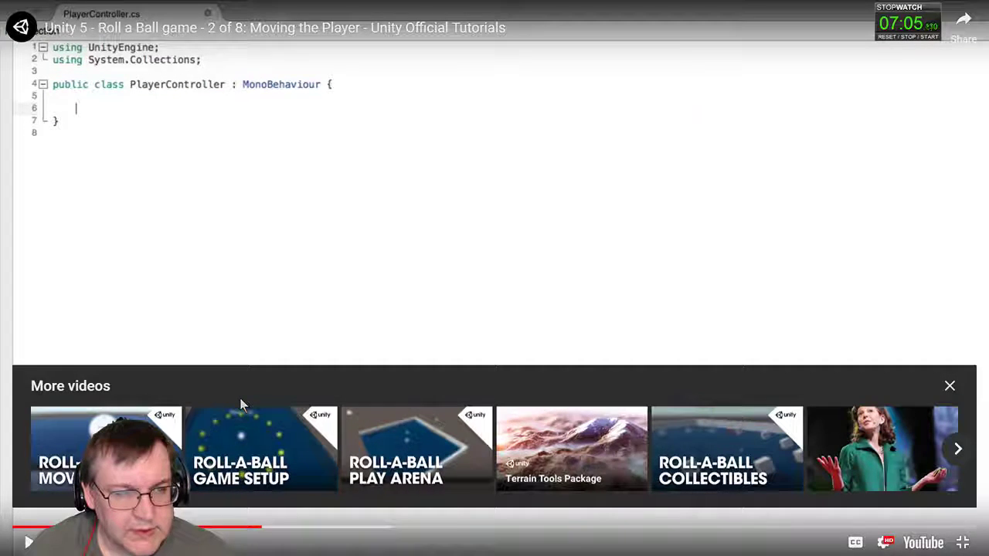
Step: Switch to Visual Studio and delete the sample Start and Update functions with their comments, leaving one blank line in the PlayerController class
key("alt+Tab")
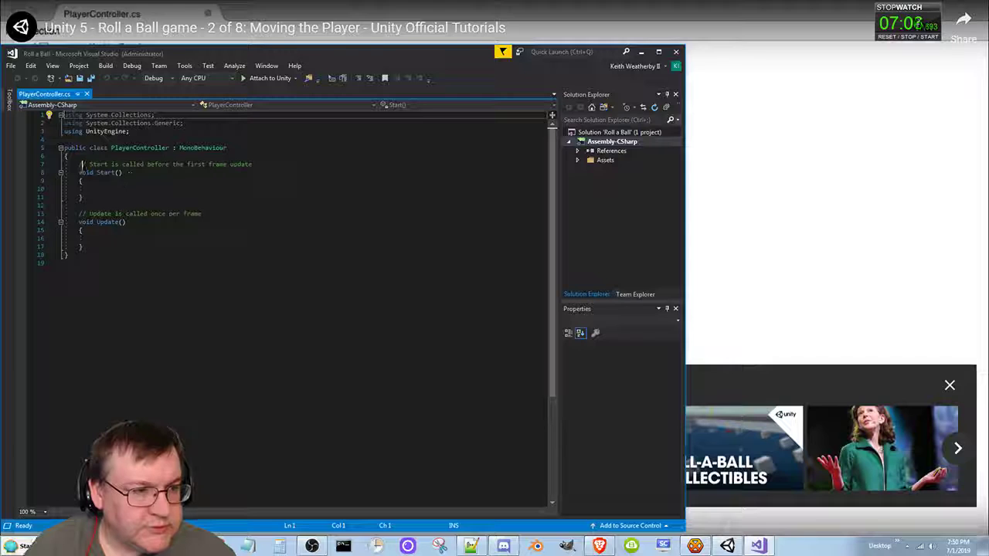
left_click_drag(81, 164, 177, 247)
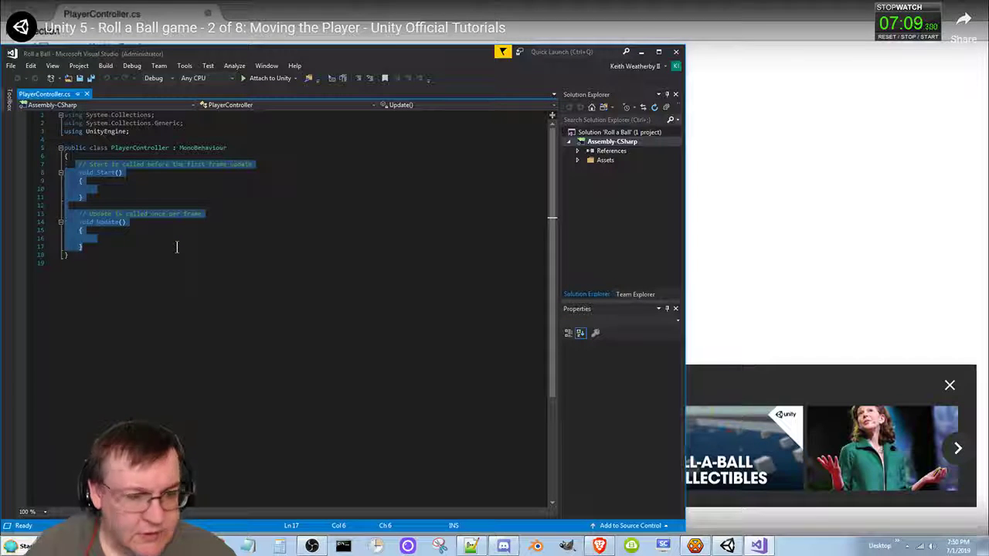
key("Delete")
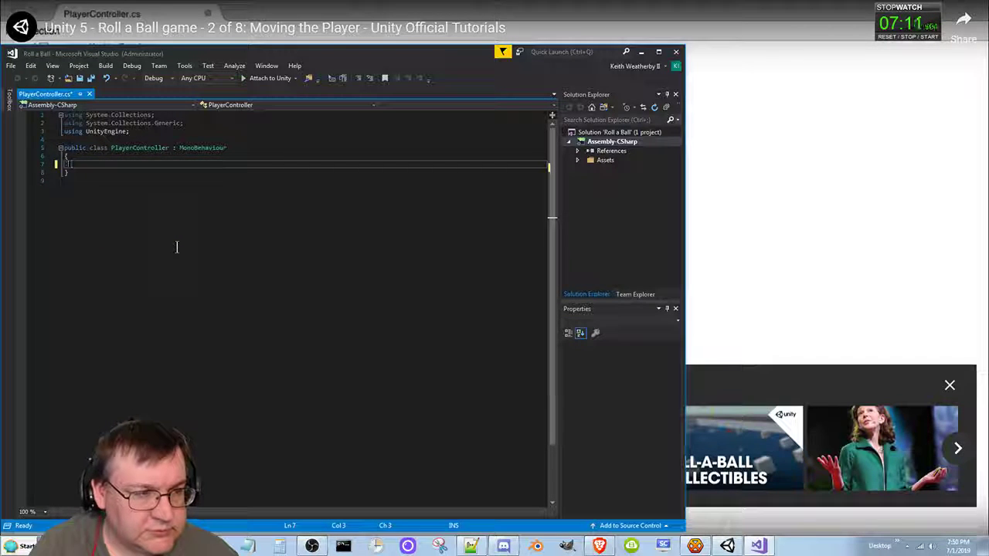
key("BackSpace")
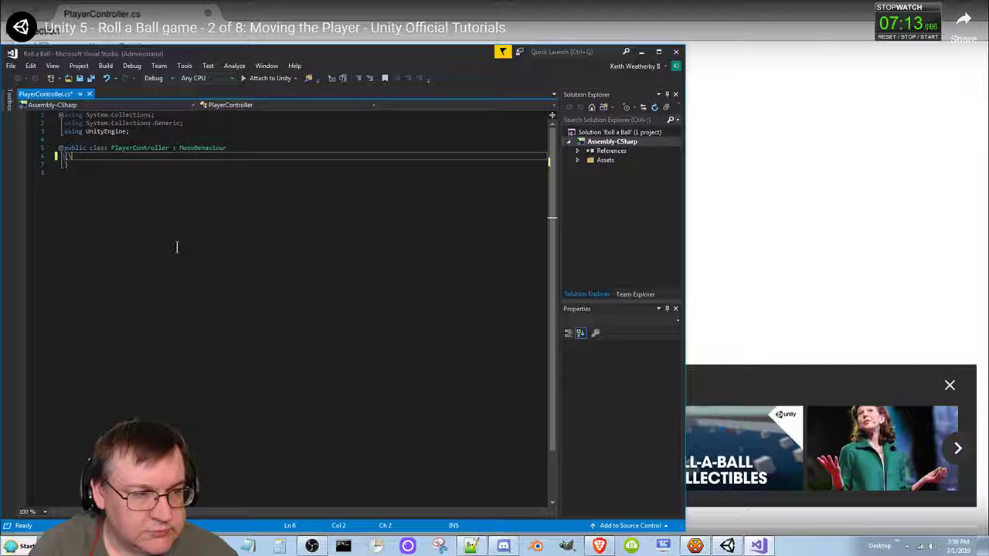
key("Return")
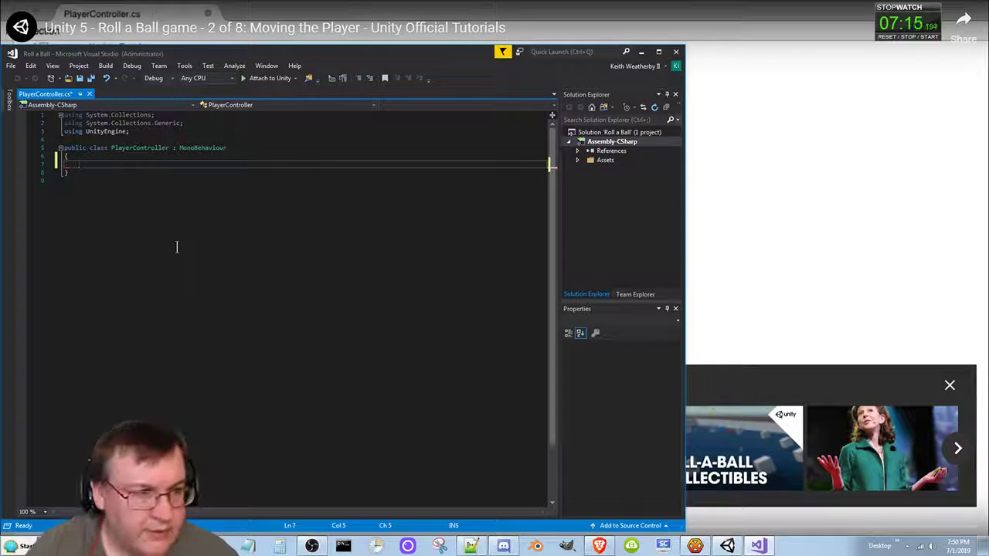
Step: Return to the full-screen Moving the Player video and resume playback
key("alt+Tab")
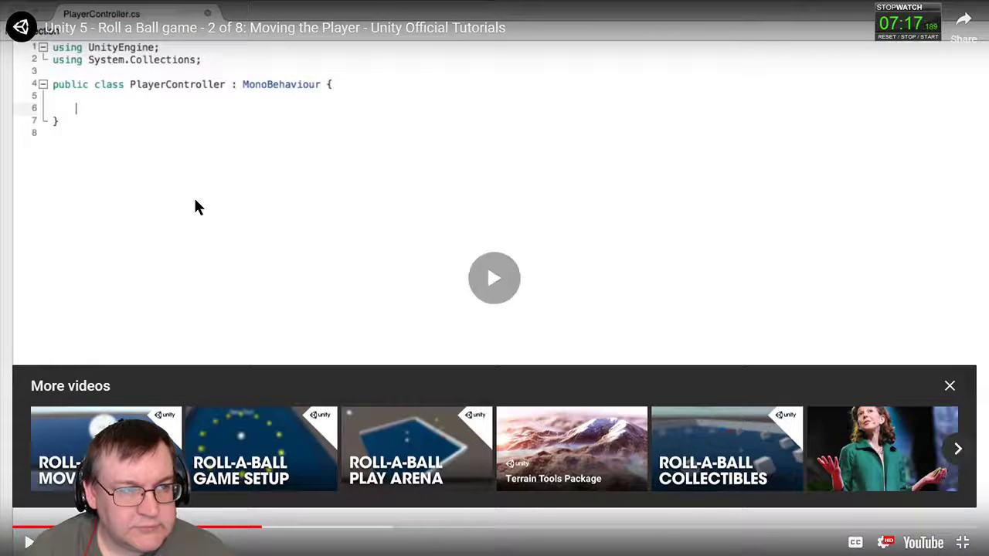
left_click(195, 200)
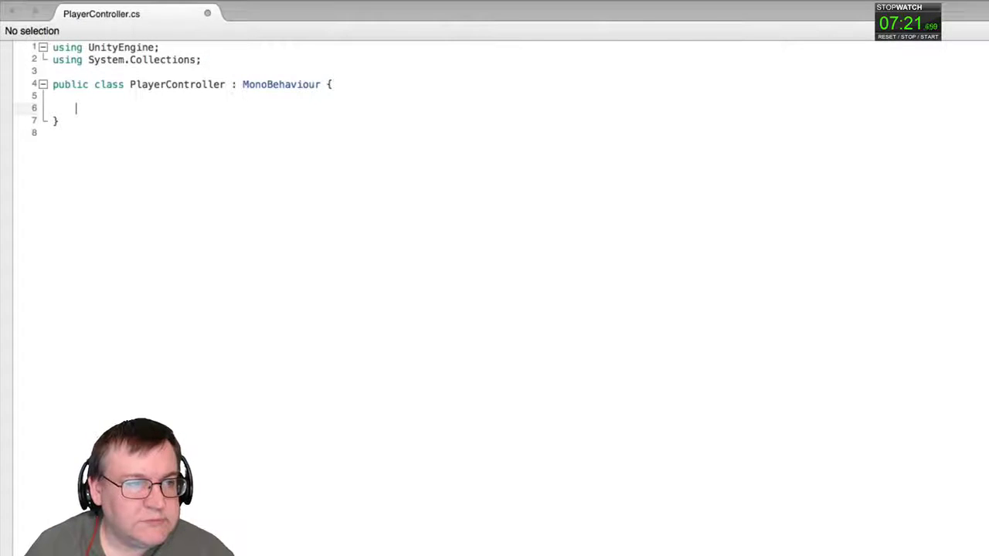
mouse_move(195, 197)
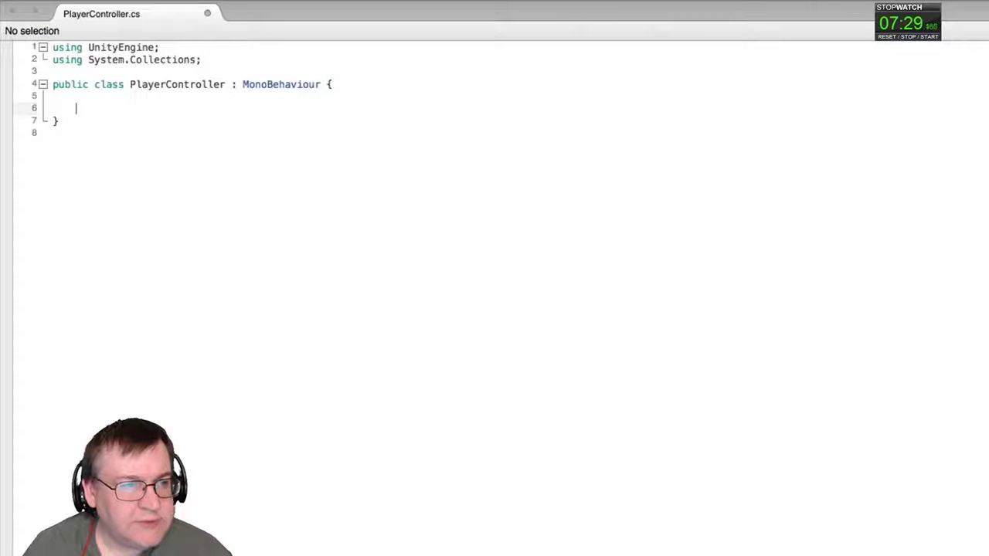
type("void Update")
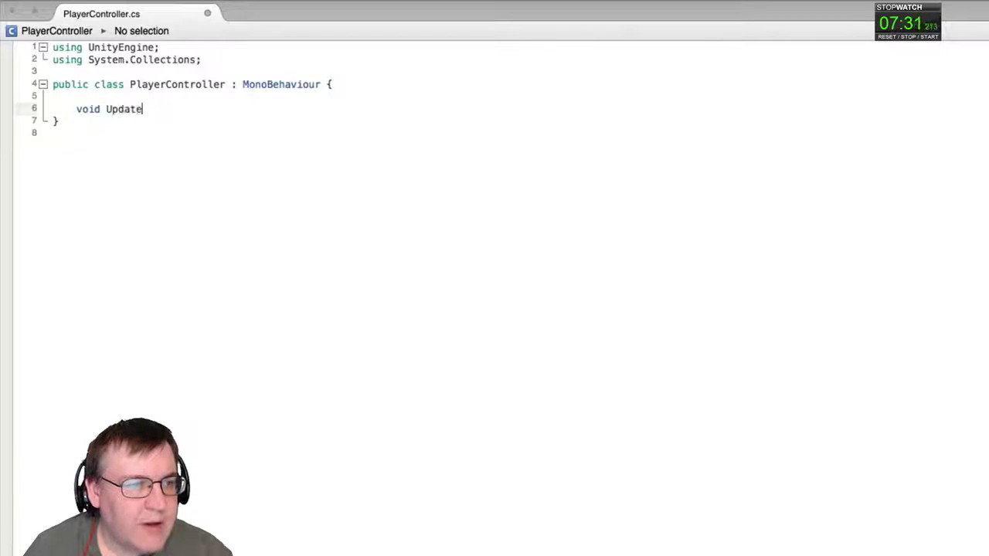
type("()")
key("Return")
type("{")
key("Return")
type("}")
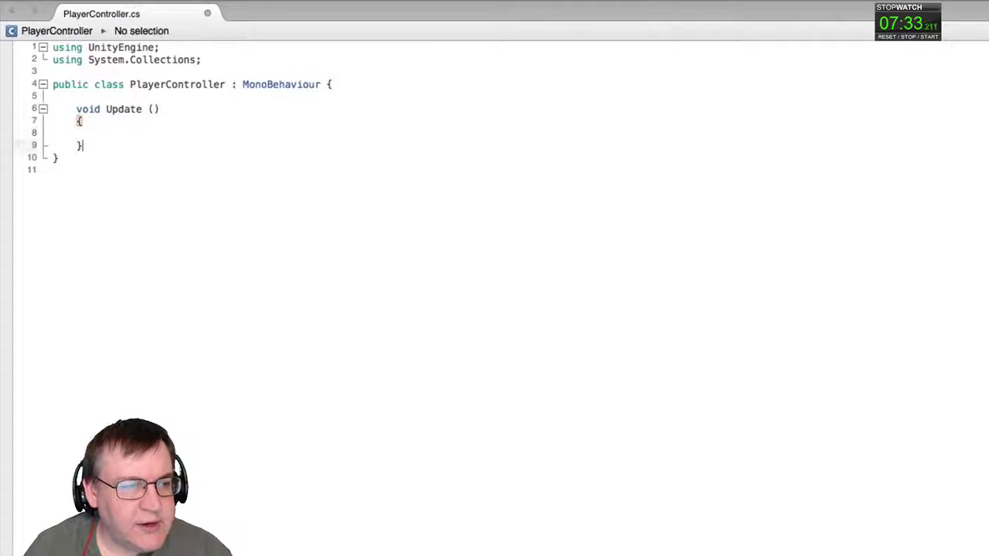
key("Return")
key("Return")
type("void FixedUp")
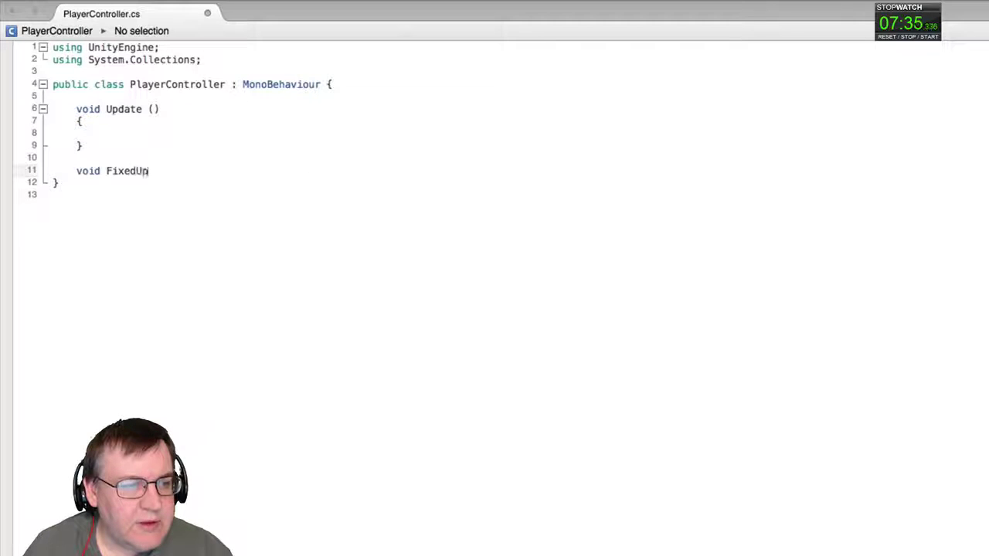
type("date ()")
key("Return")
type("{")
key("Return")
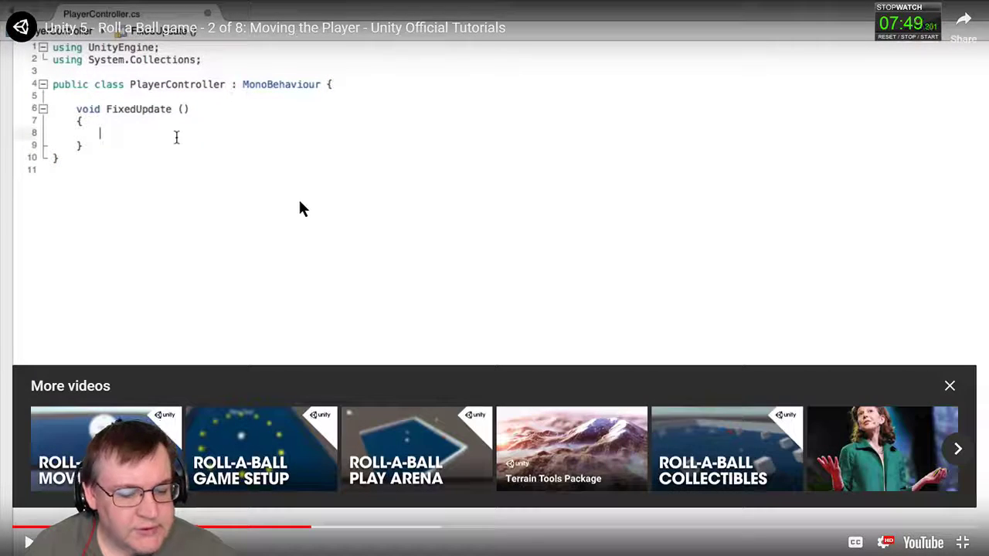
Step: Switch to Visual Studio and undo the deletion of the sample Start and Update functions in the PlayerController class
key("alt+Tab")
key("ctrl+z")
key("ctrl+z")
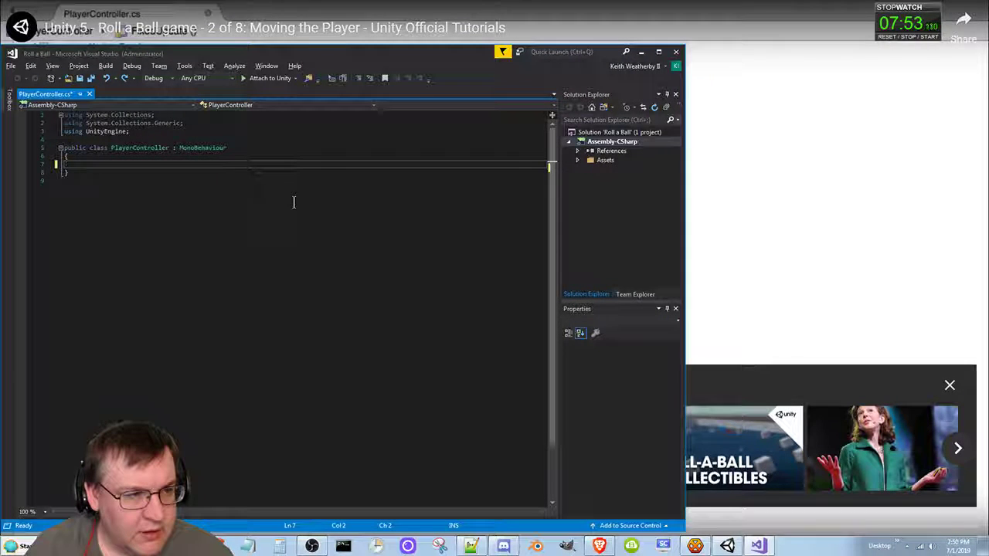
key("ctrl+z")
key("ctrl+z")
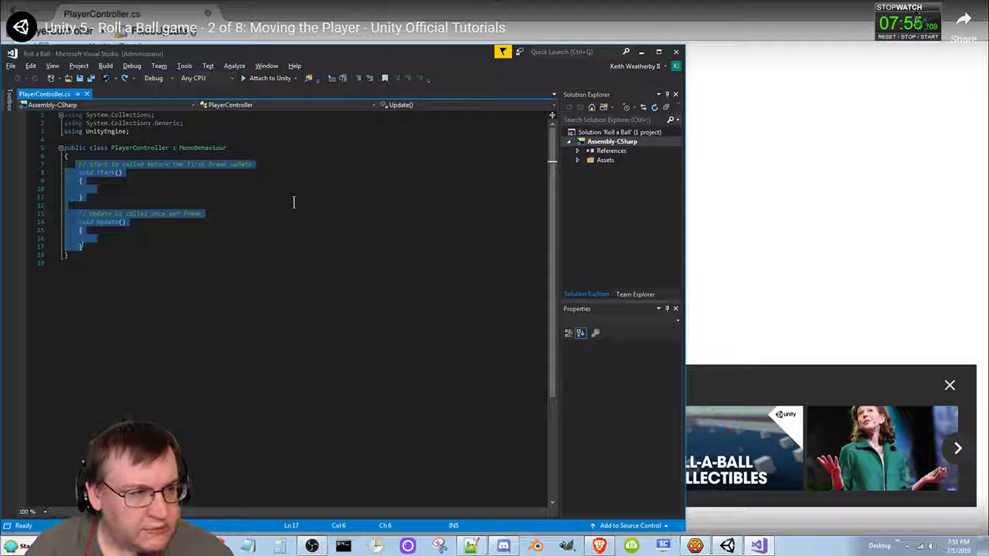
Step: Delete the Start function with its comment and the blank line below it, then save the PlayerController script
left_click(185, 198)
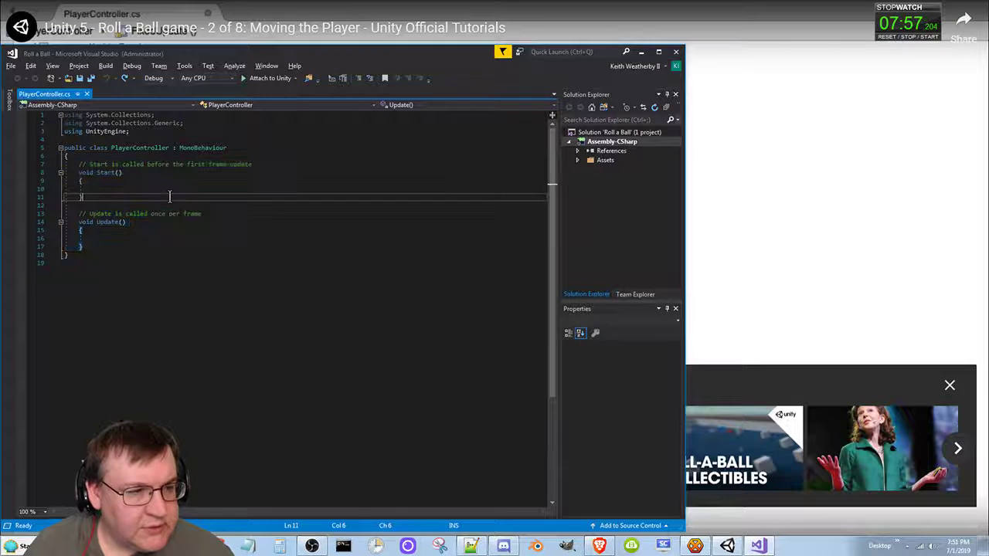
key("Up")
key("Up")
key("Up")
key("Up")
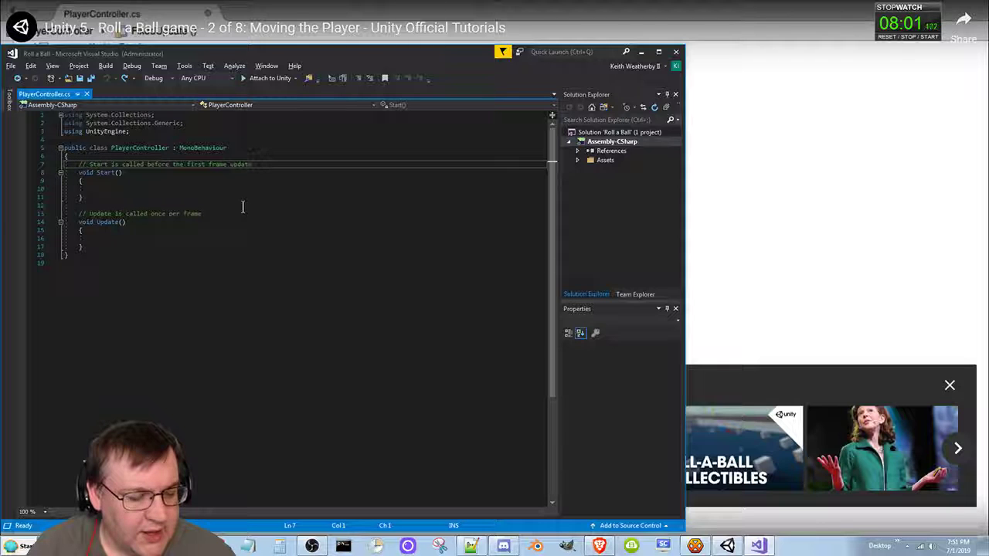
key("shift+Down")
key("shift+Down")
key("shift+Down")
key("shift+Down")
key("shift+Down")
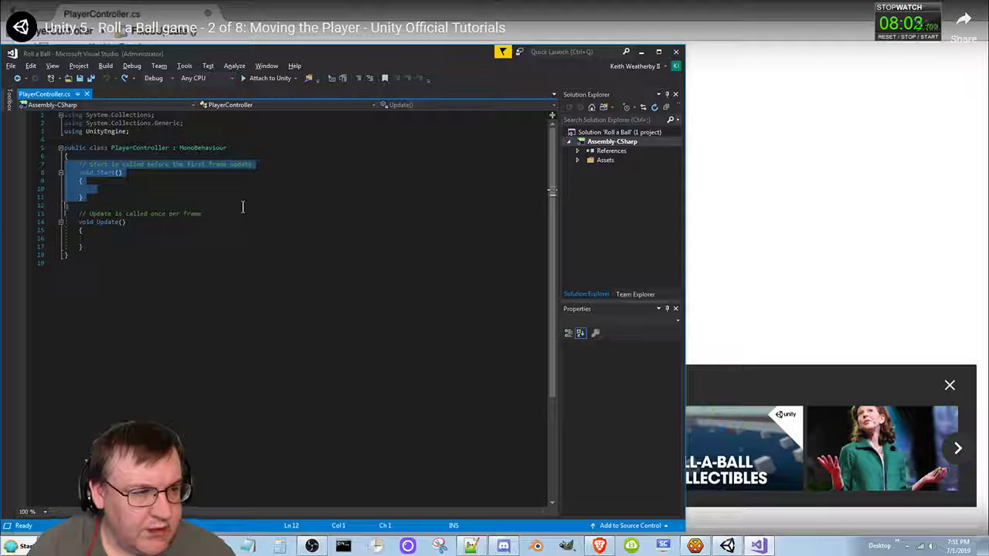
key("Delete")
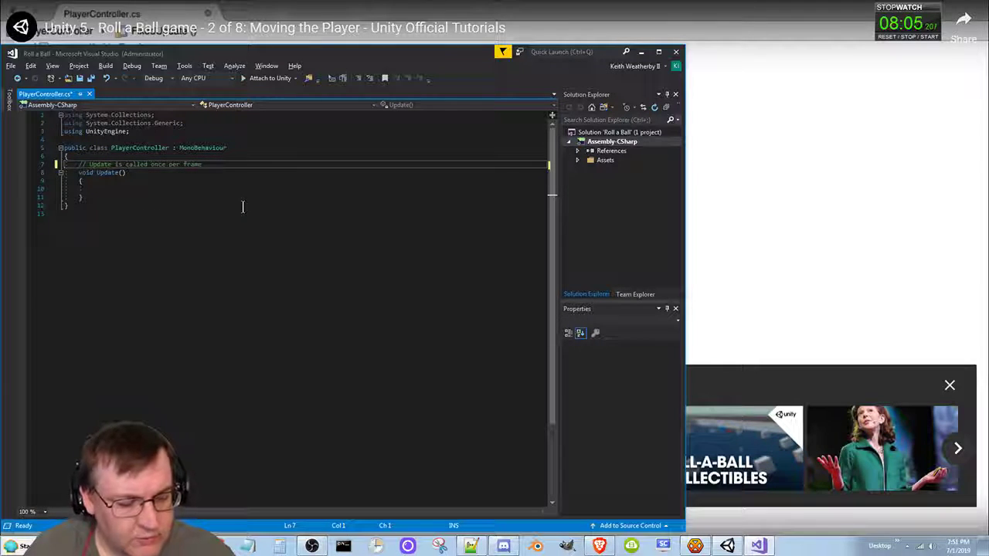
key("ctrl+s")
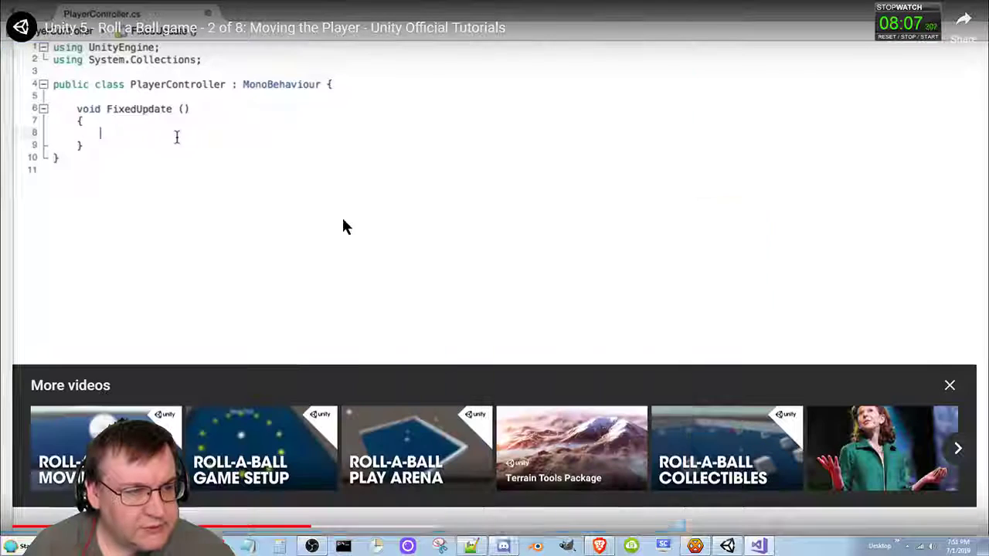
Step: Play the lesson video briefly and pause it, then rename the Update function to FixedUpdate in Visual Studio and save
left_click(416, 207)
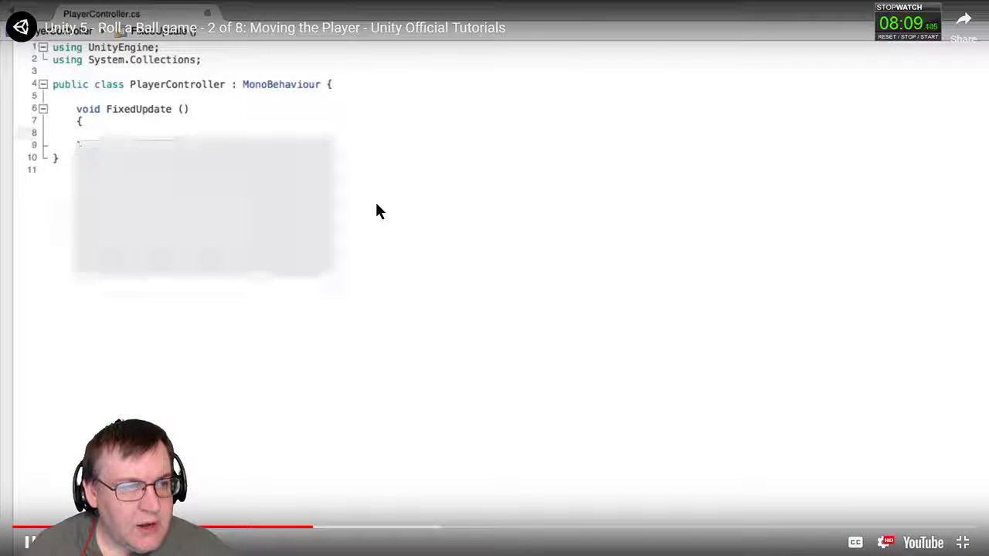
left_click(376, 210)
key("alt+Tab")
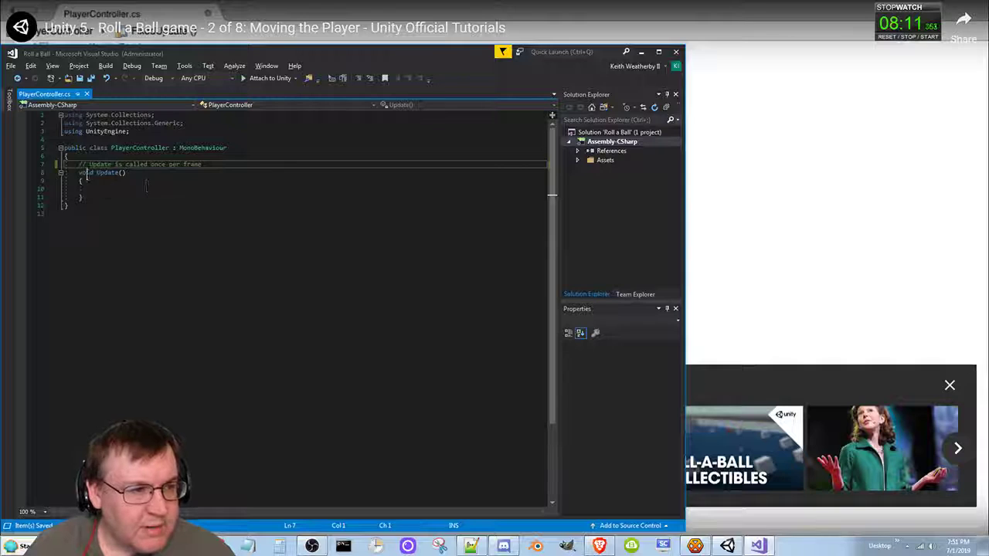
left_click(96, 172)
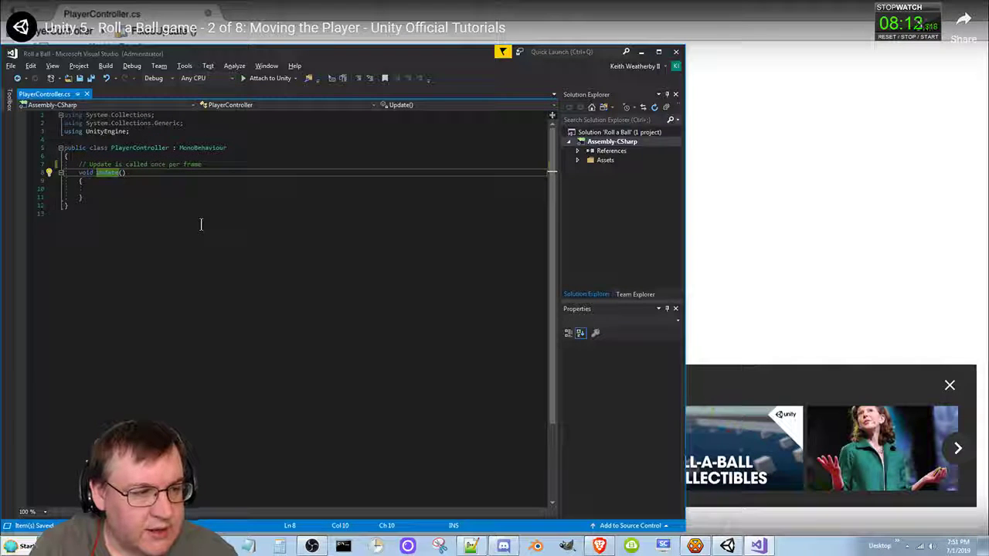
type("Fixed")
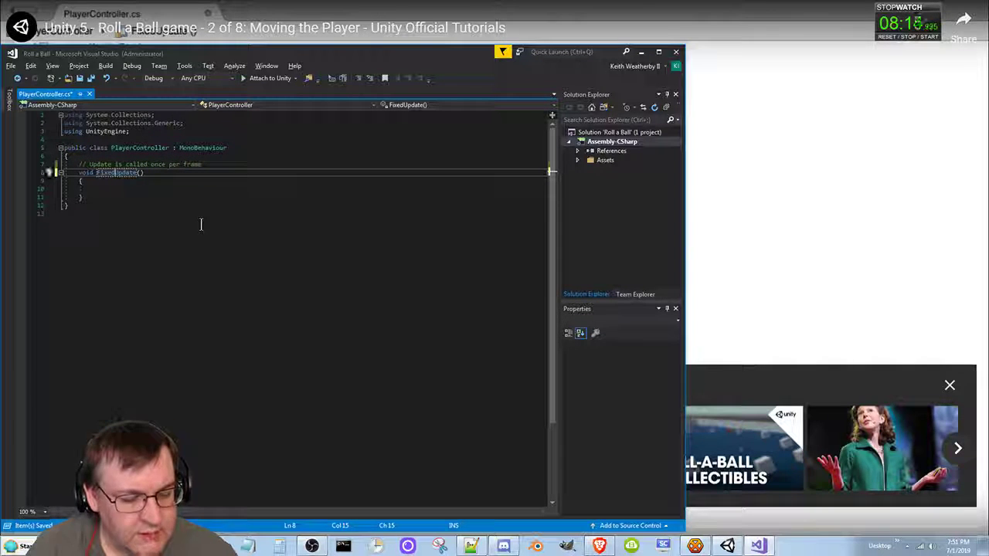
key("ctrl+s")
Step: Return to the full-screen lesson video and watch the Input explanation, pausing on the Input scripting reference page
key("alt+Tab")
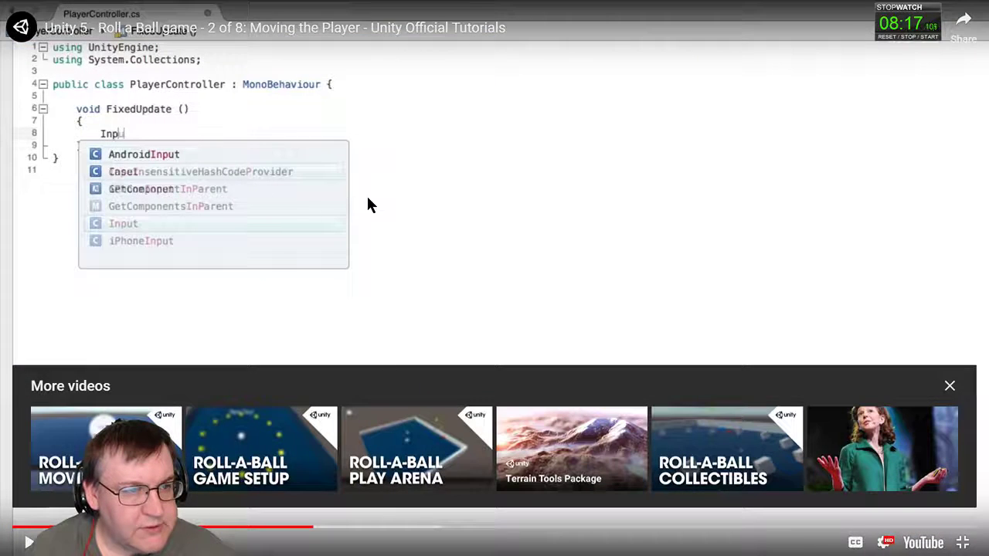
key("alt+Tab")
key("alt+Tab")
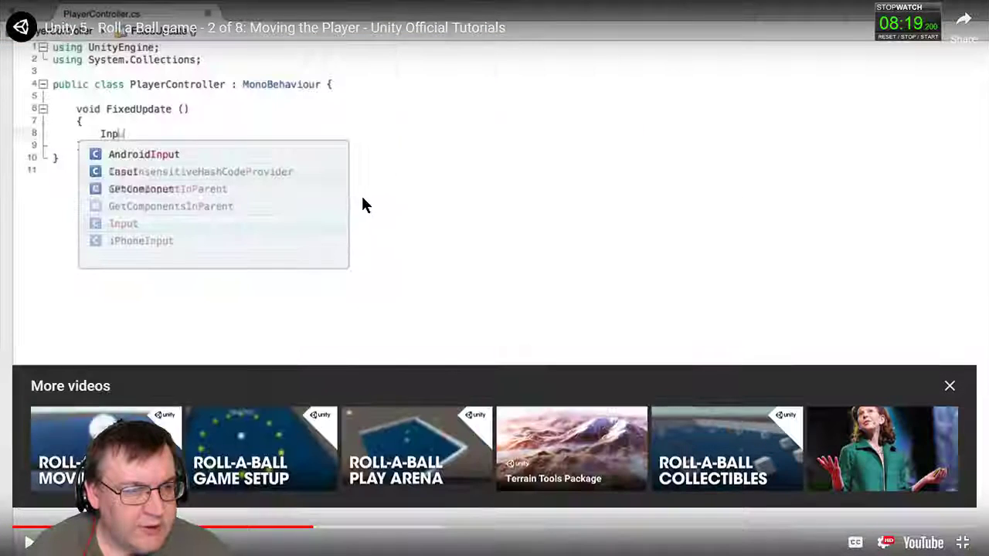
left_click(373, 198)
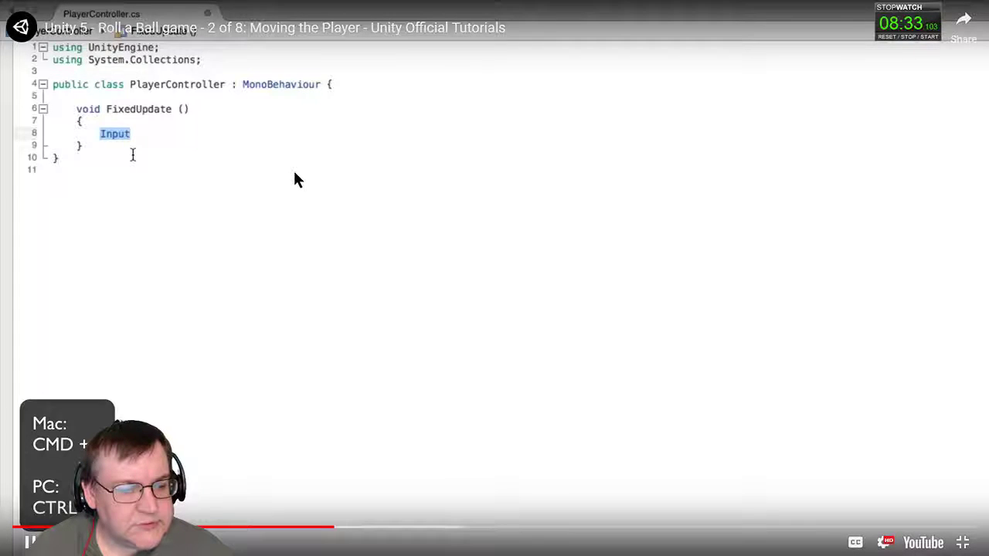
left_click(294, 173)
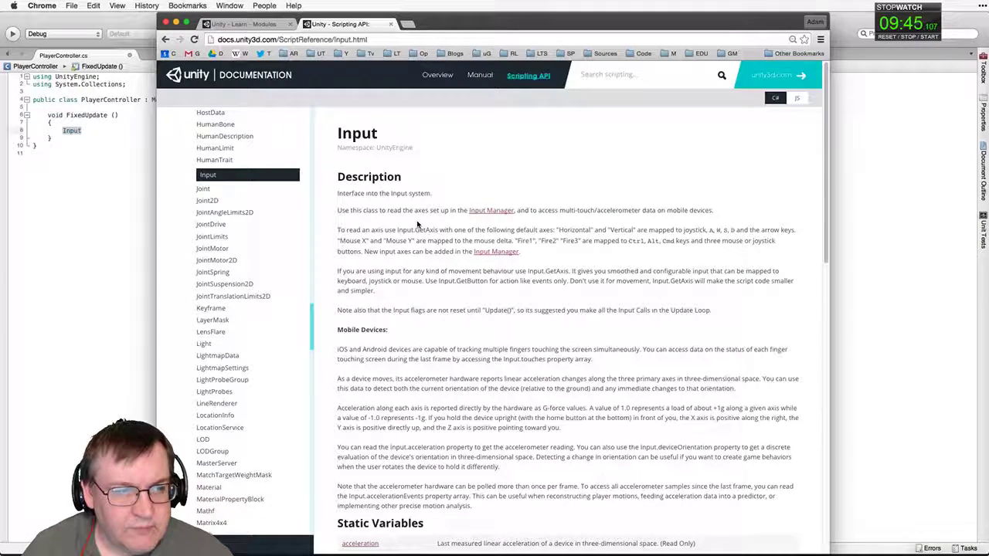
left_click(540, 293)
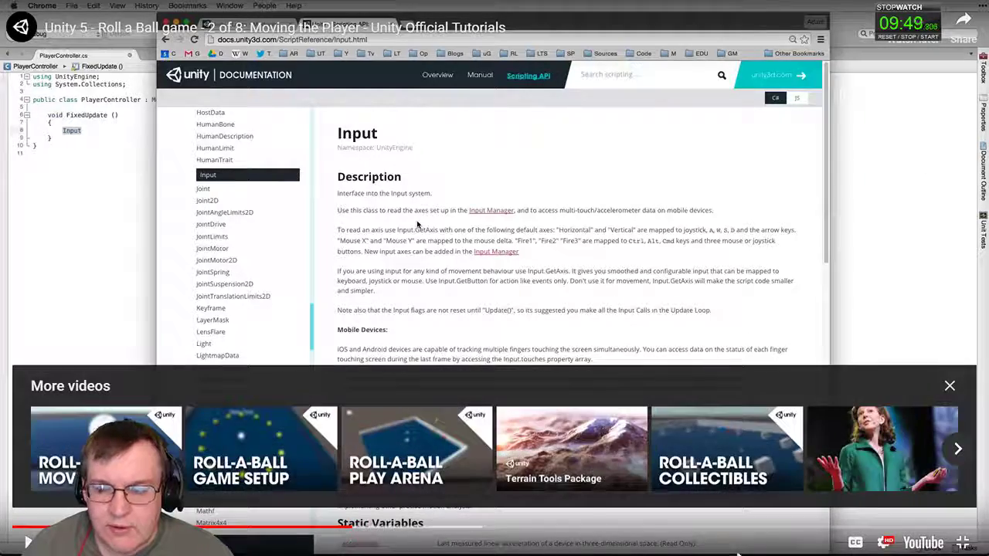
Step: In Visual Studio, inspect the definition of Input inside FixedUpdate, close it, and check which context commands Input offers
key("alt+Tab")
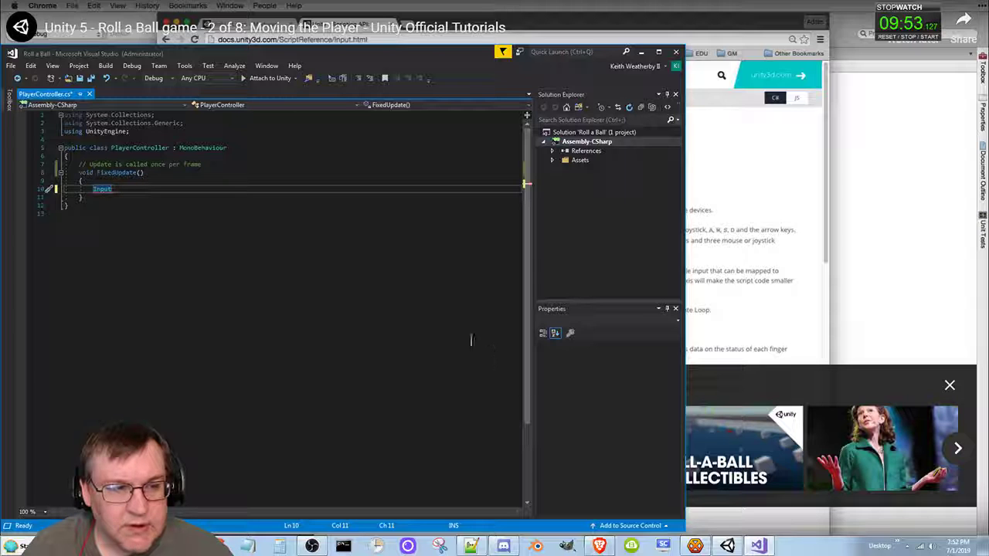
mouse_move(104, 191)
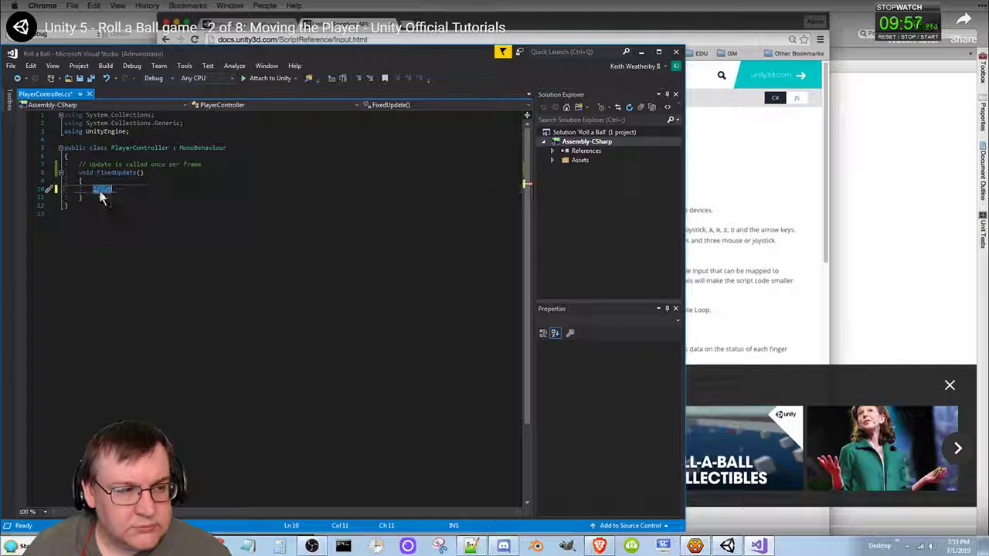
key("F12")
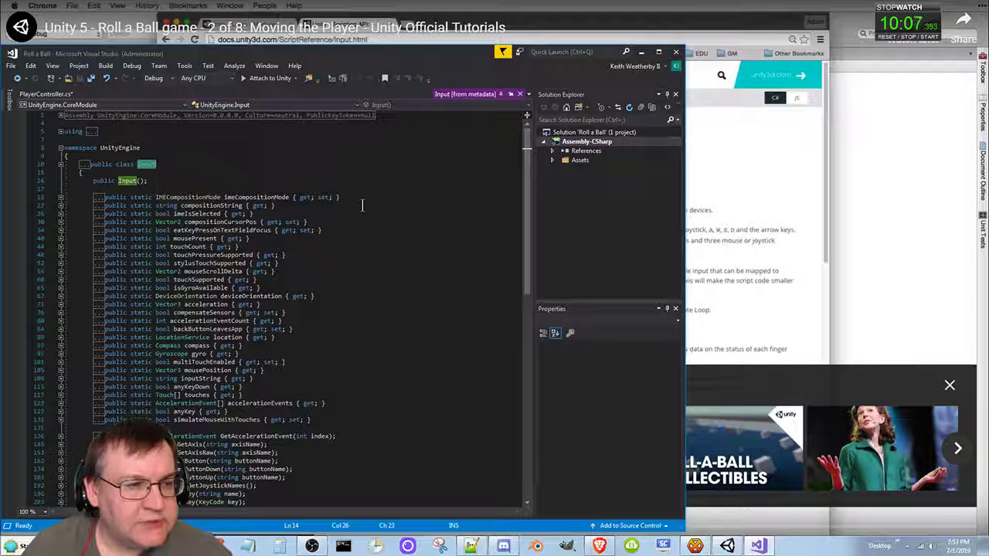
left_click(520, 94)
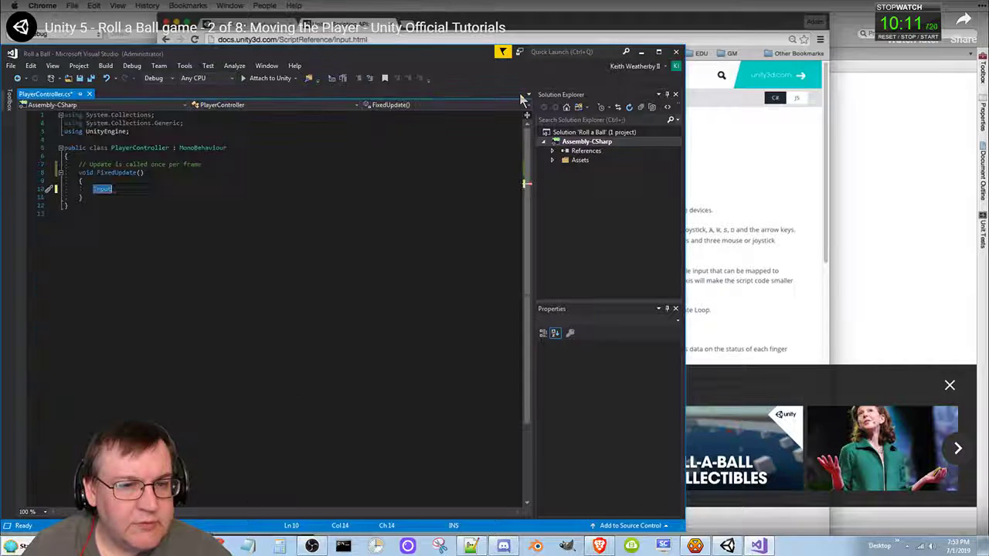
left_click(103, 190)
right_click(103, 191)
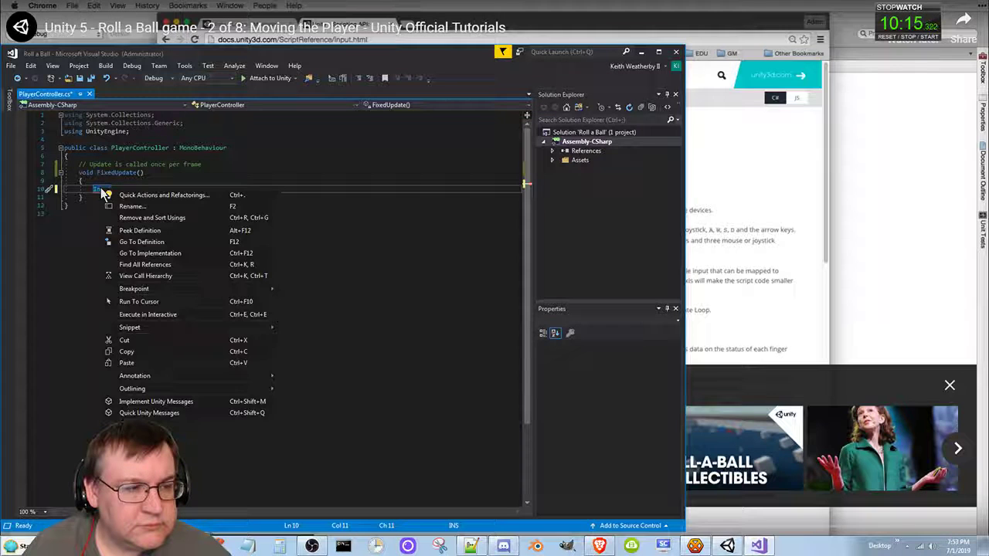
left_click(379, 212)
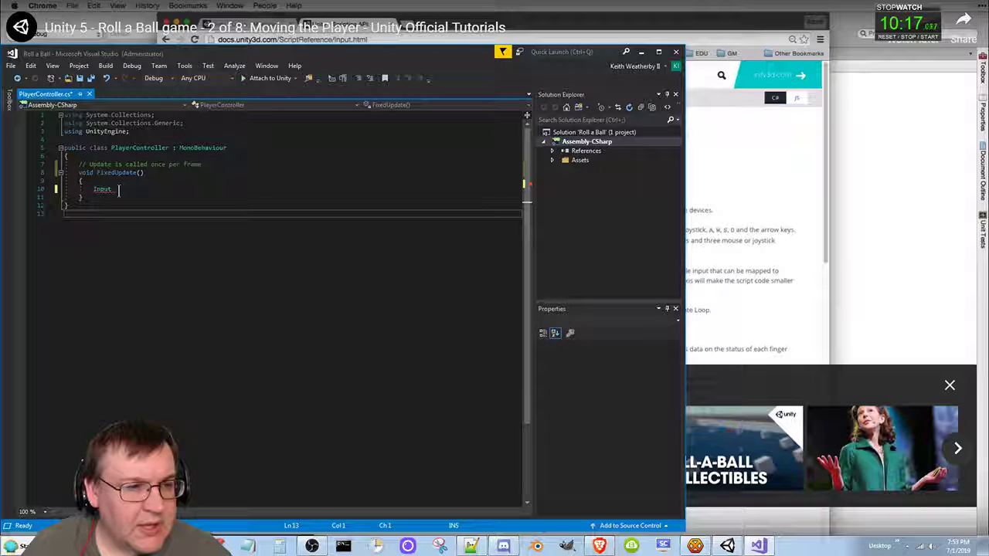
left_click(103, 189)
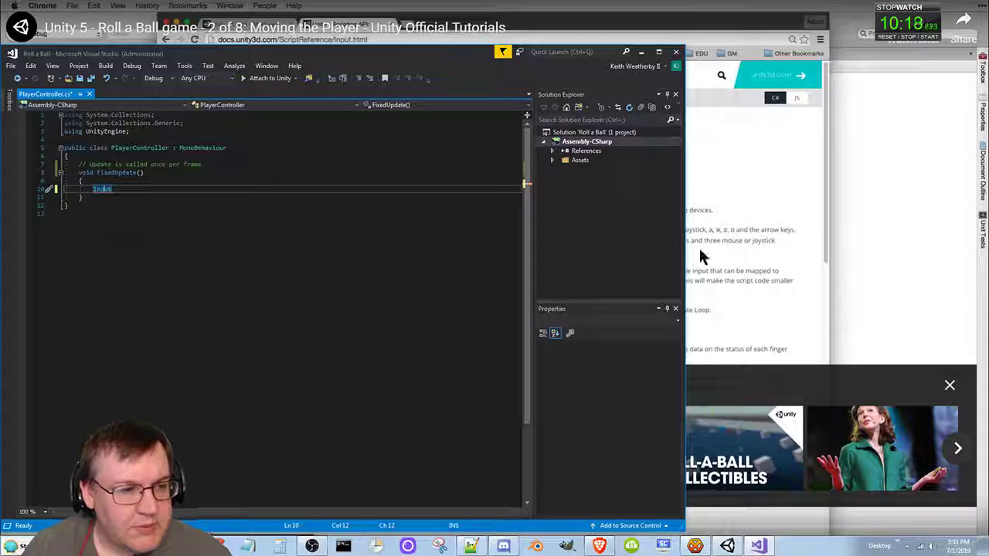
Step: Switch back to the lesson video in the browser and exit full screen
left_click(699, 246)
key("alt+Tab")
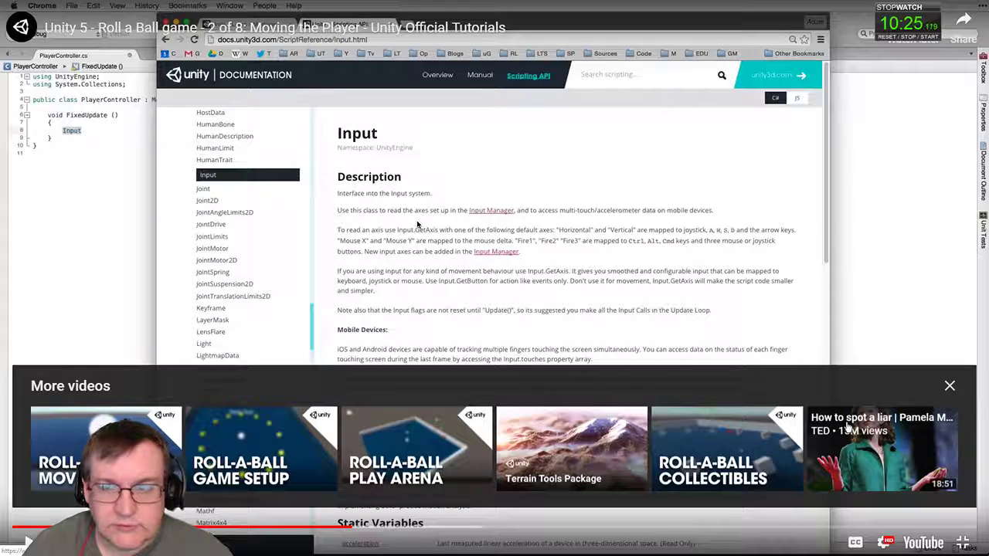
left_click(962, 543)
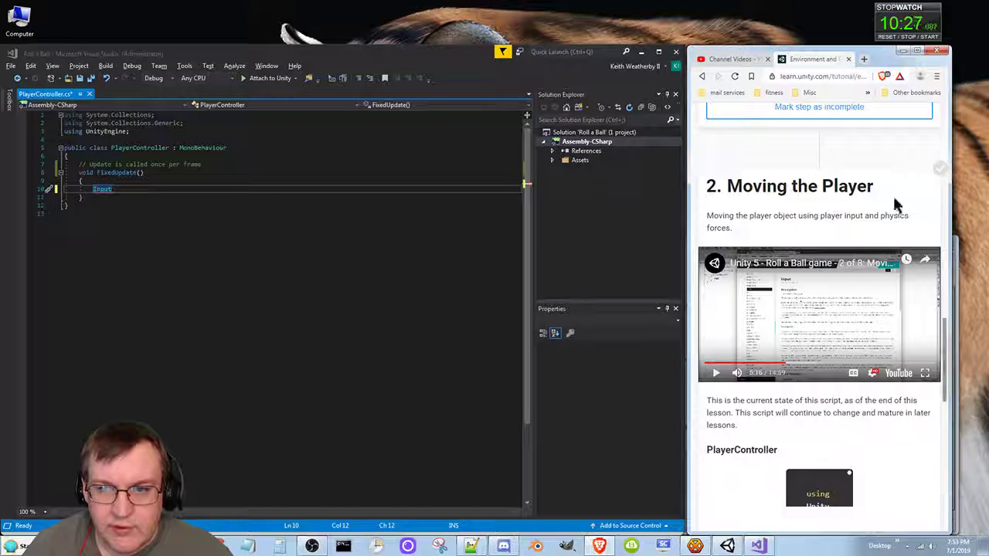
Step: In a new browser tab, search the web for "unity visual studio how do you bring up documenation search"
left_click(863, 60)
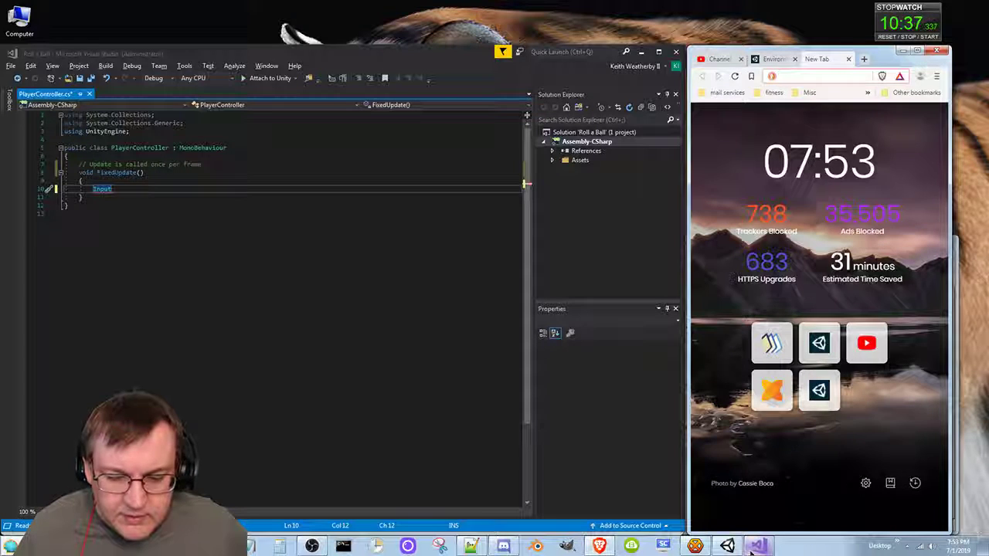
mouse_move(752, 551)
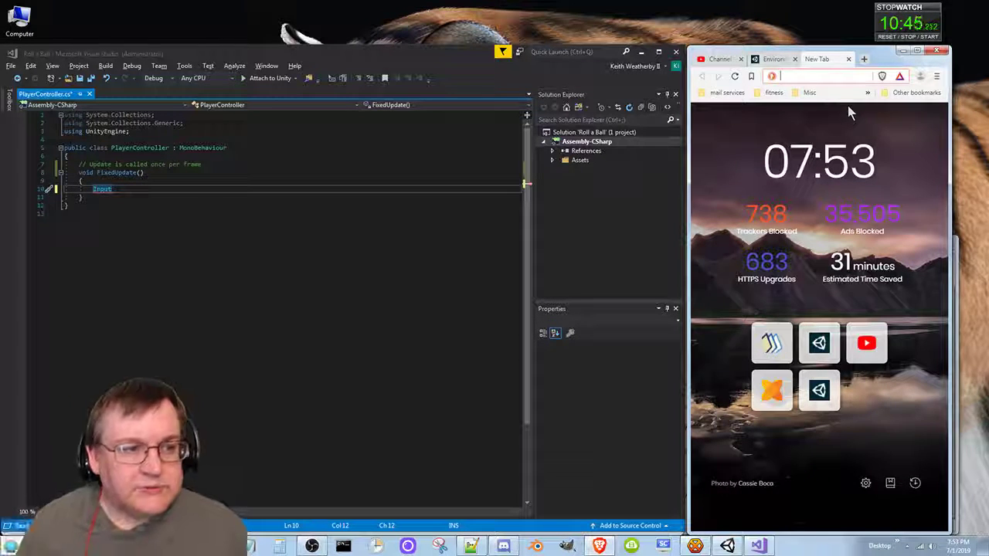
type("unity")
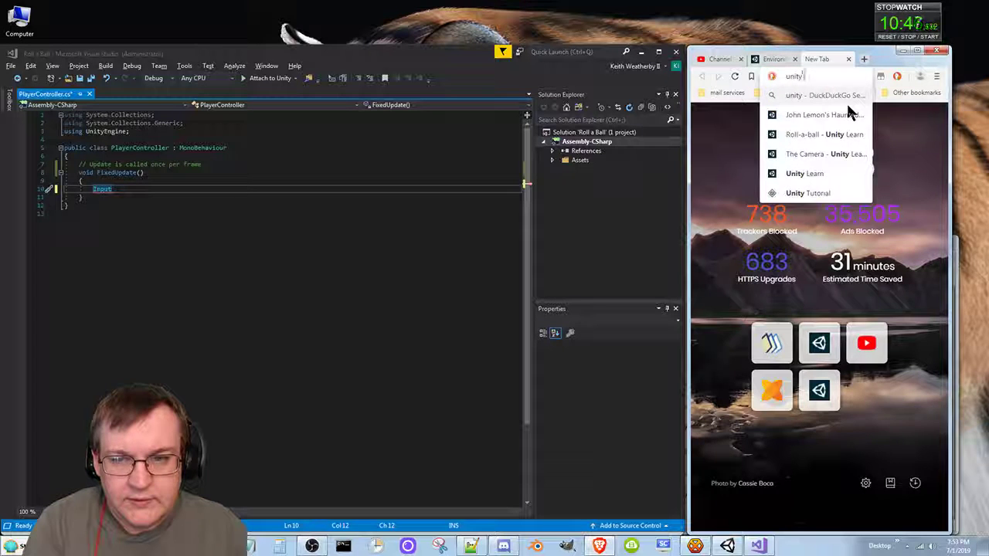
type(" visual studio")
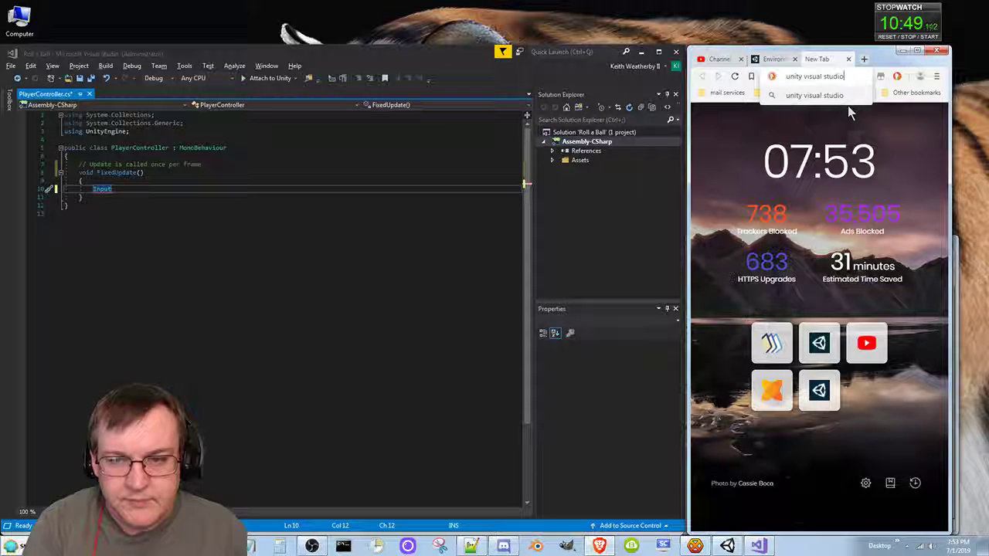
type(" how")
type("you go")
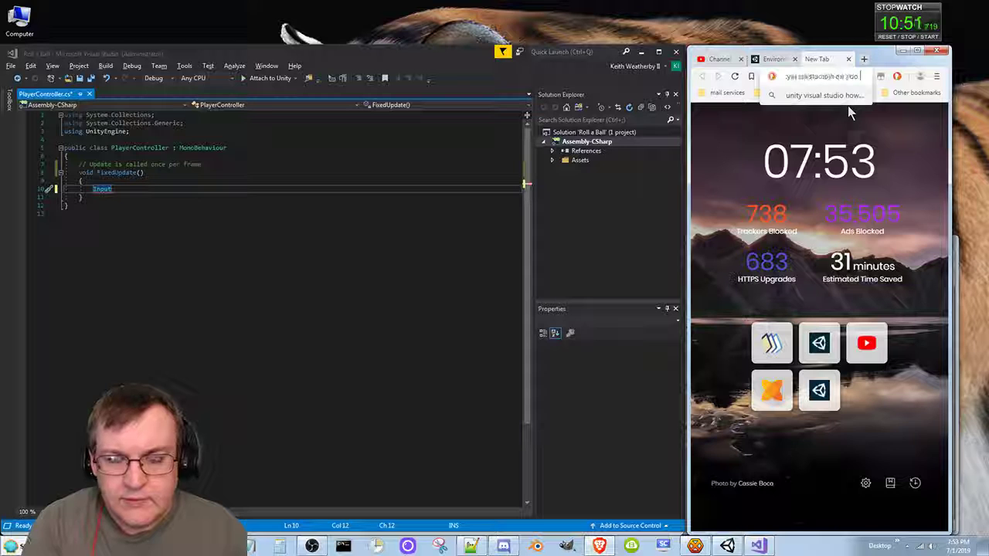
type("ring up descr")
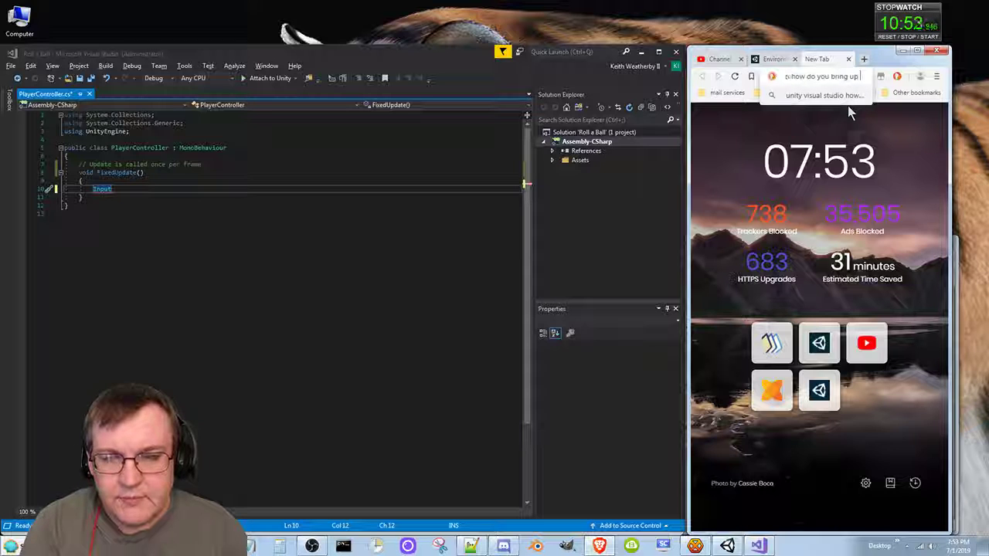
key("BackSpace")
key("BackSpace")
key("BackSpace")
key("BackSpace")
key("BackSpace")
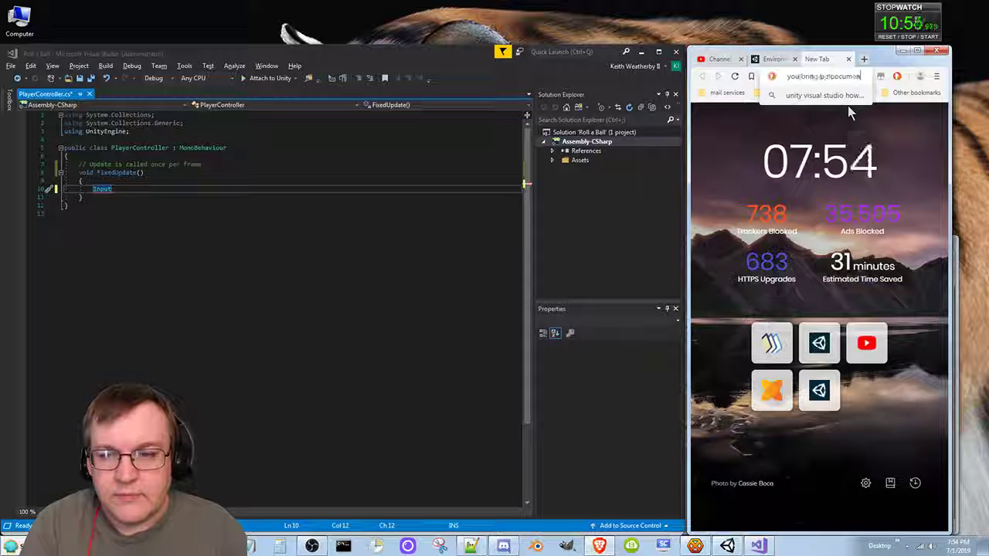
type("documenation sear")
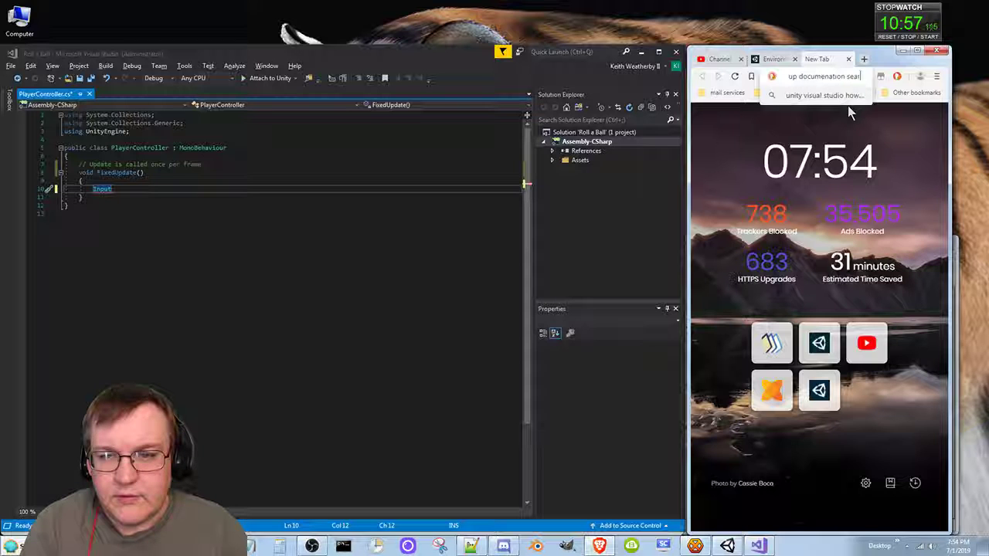
key("Return")
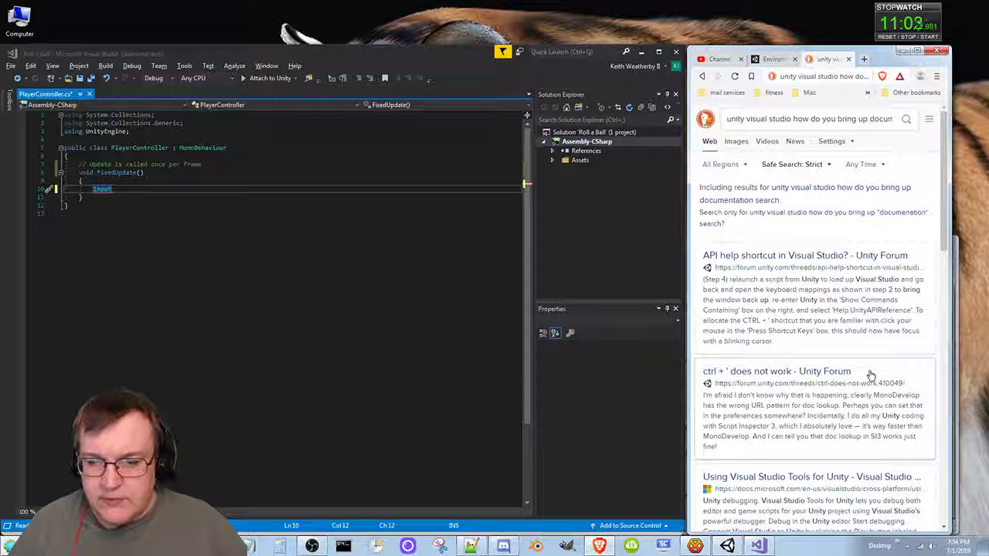
Step: Open the "ctrl + ' does not work" Unity Forum result in a separate tab, read through the replies, and close it
scroll(866, 378, "down", 1)
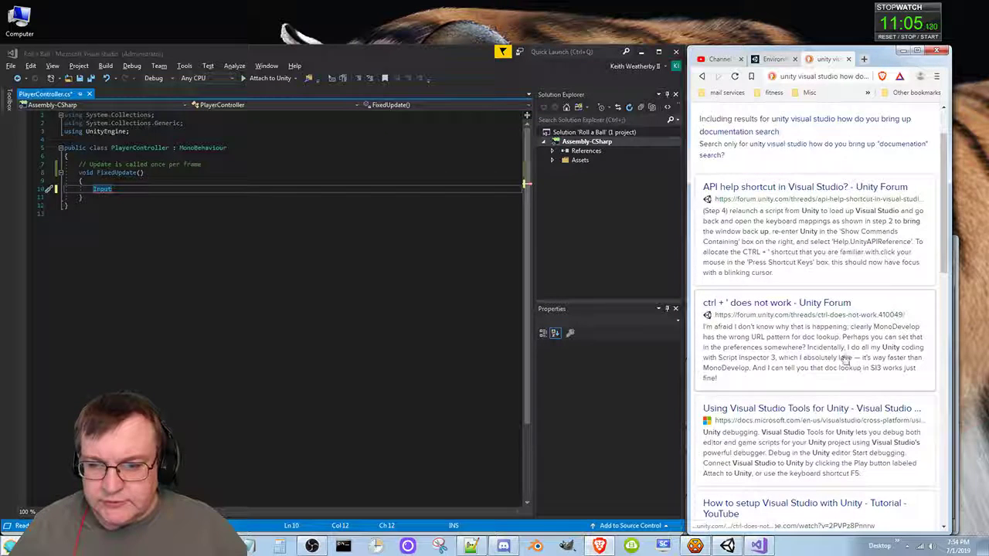
right_click(757, 322)
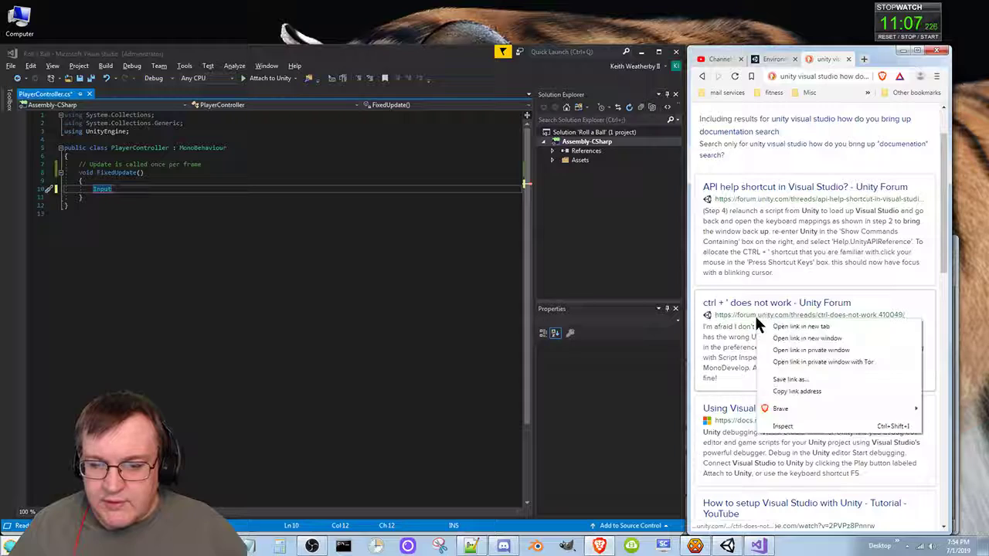
left_click(773, 329)
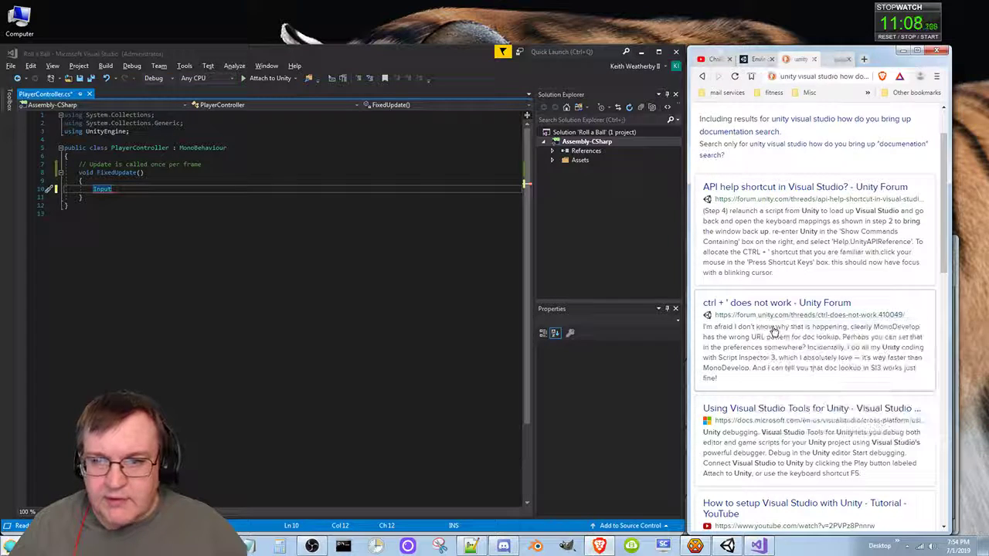
left_click(832, 60)
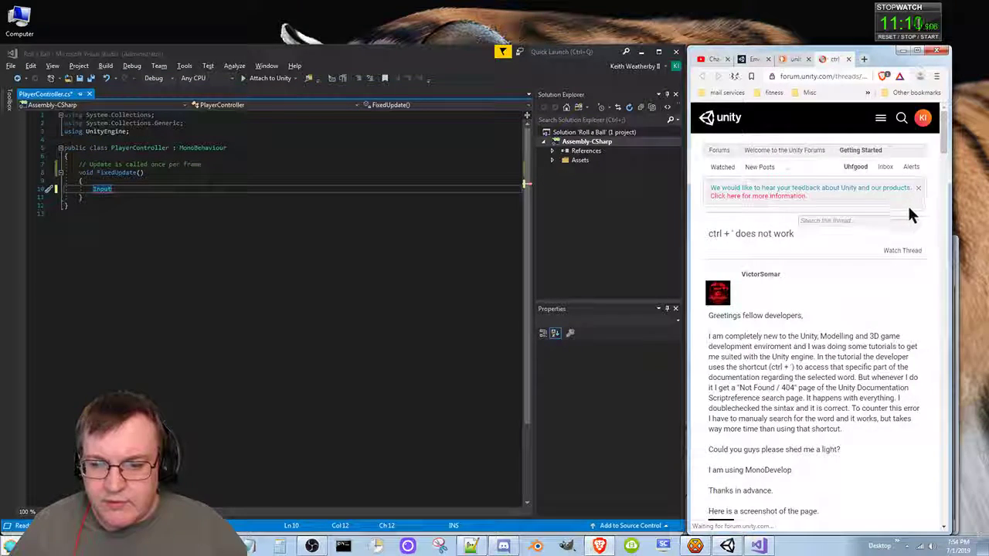
scroll(872, 286, "down", 2)
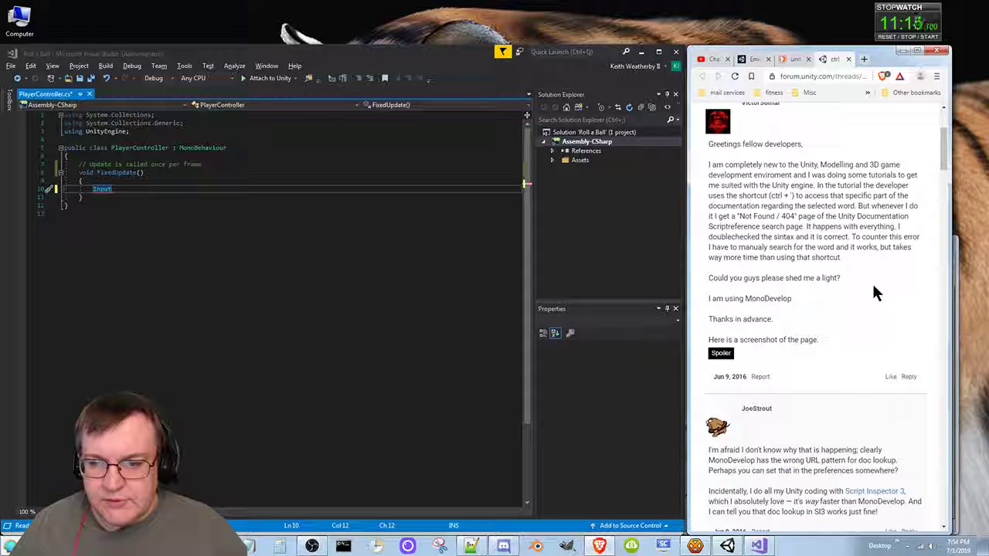
scroll(869, 274, "down", 1)
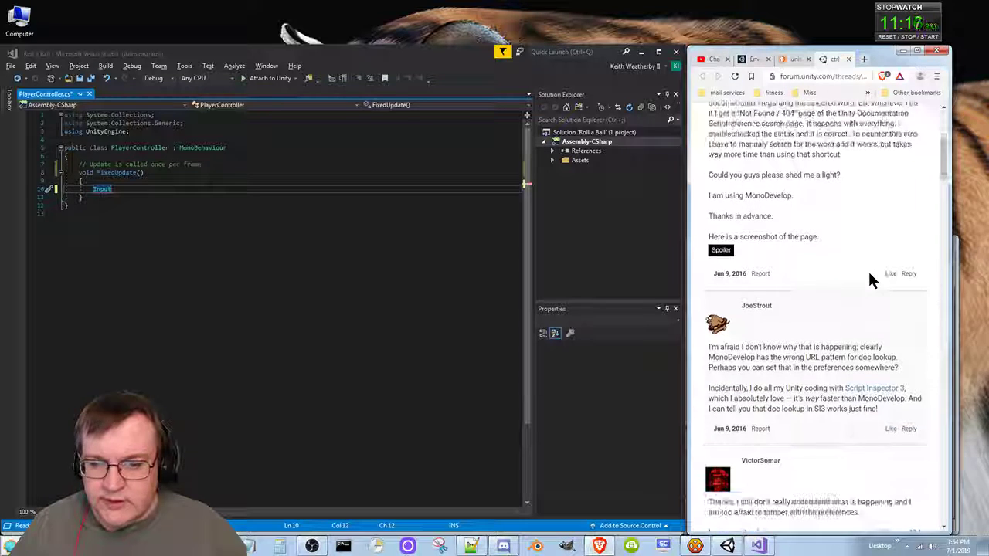
scroll(870, 280, "down", 2)
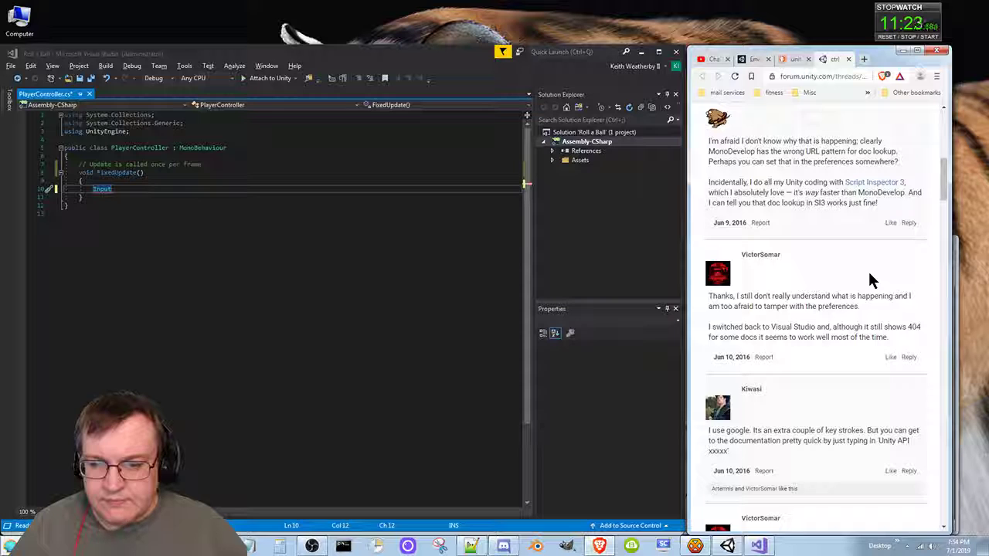
scroll(870, 277, "down", 1)
scroll(870, 279, "up", 1)
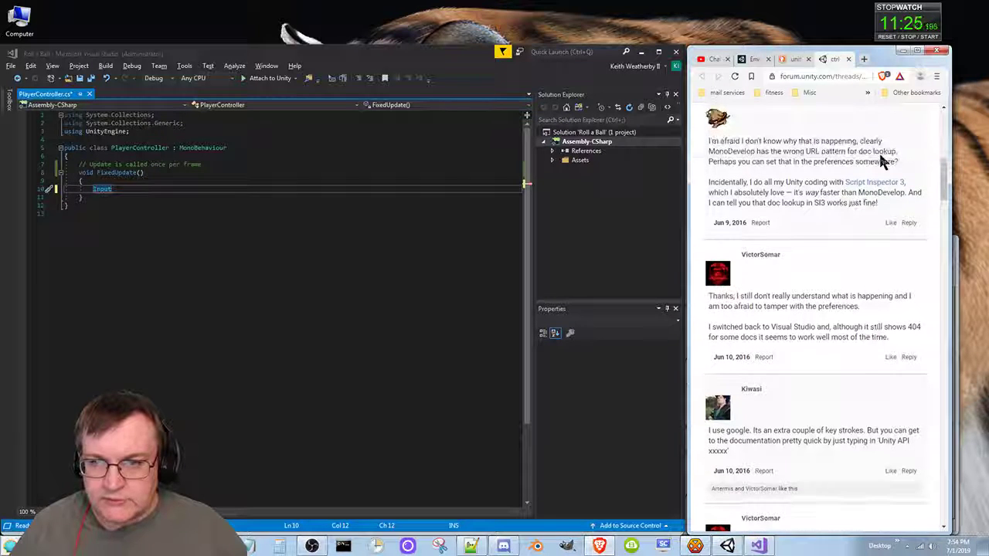
left_click(849, 59)
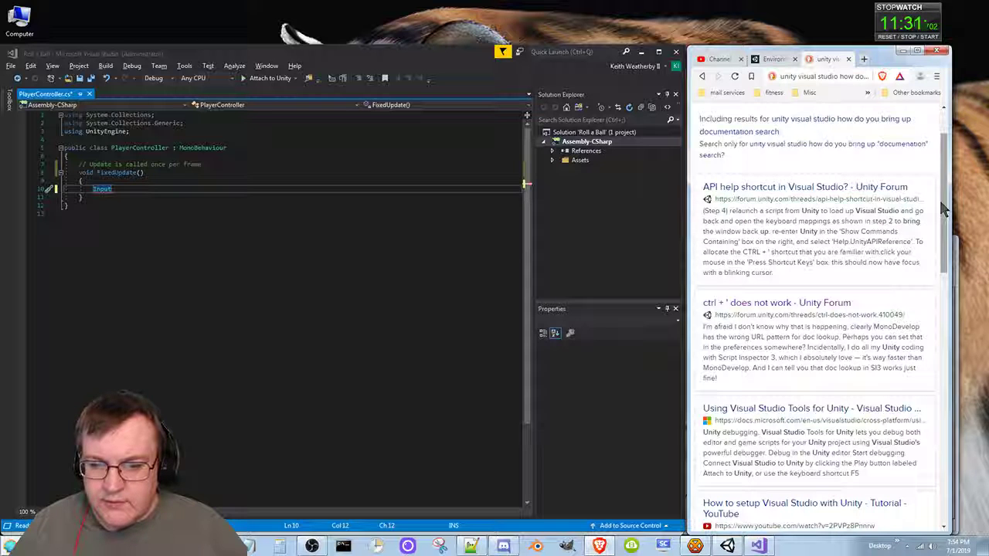
Step: Review the search results for a way to open Unity documentation from Visual Studio, keeping the existing query
left_click_drag(942, 209, 937, 93)
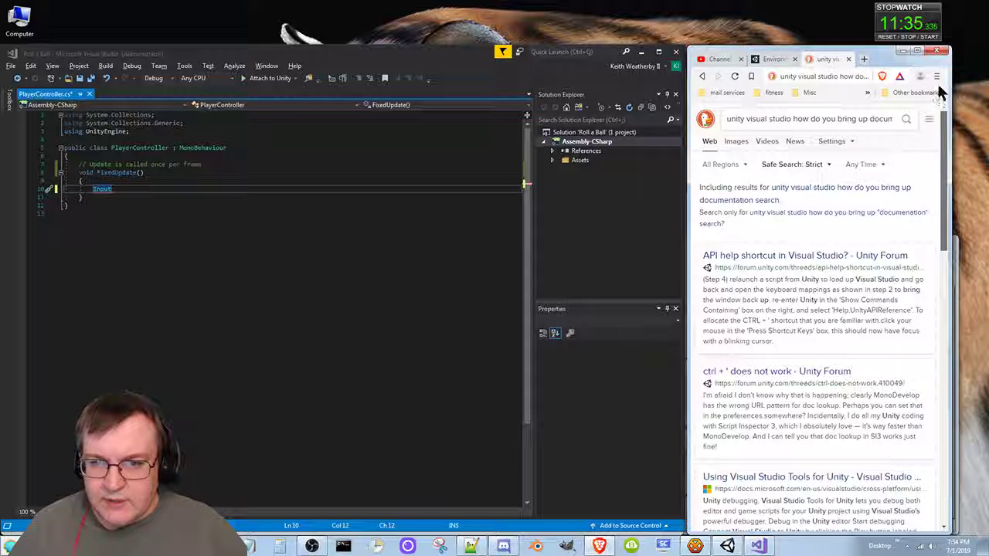
left_click(791, 119)
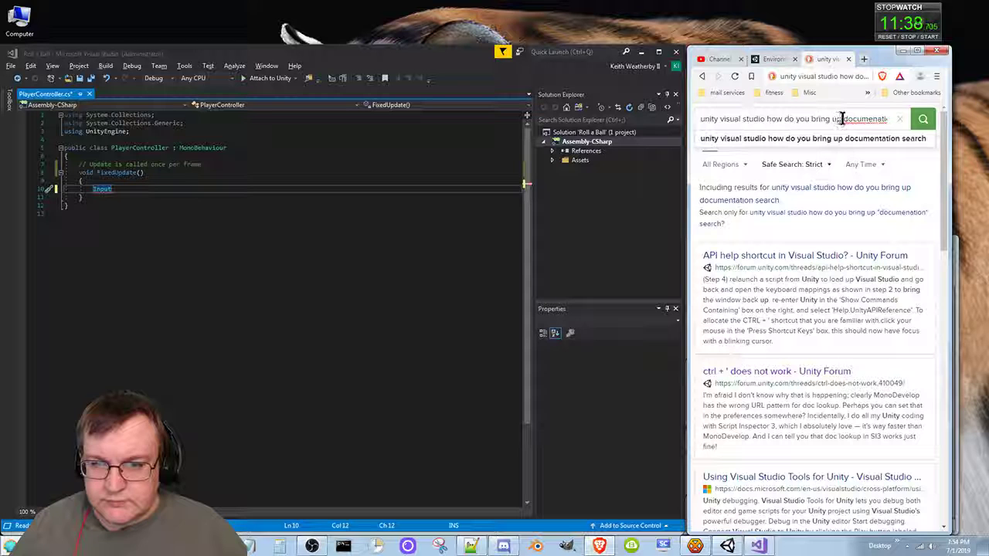
left_click(854, 240)
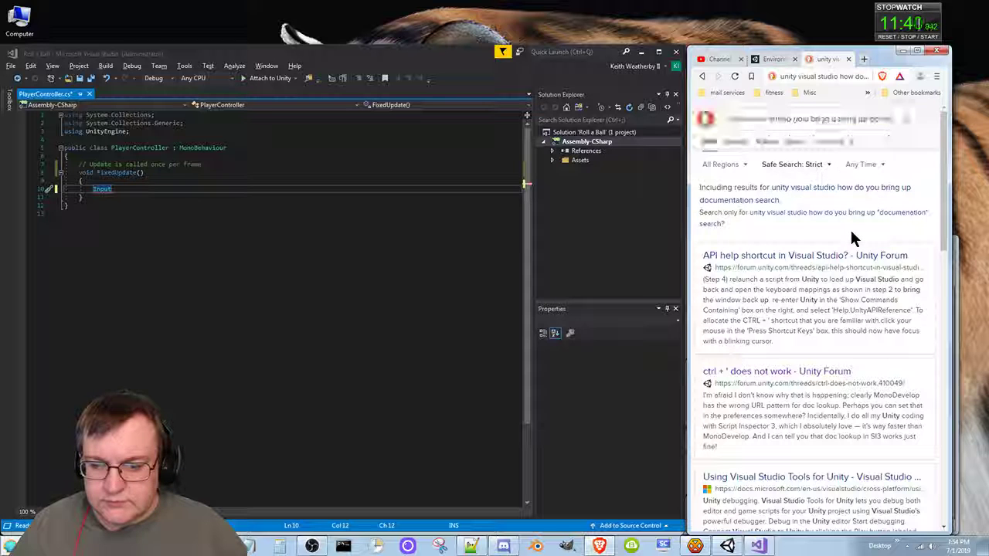
scroll(854, 232, "down", 3)
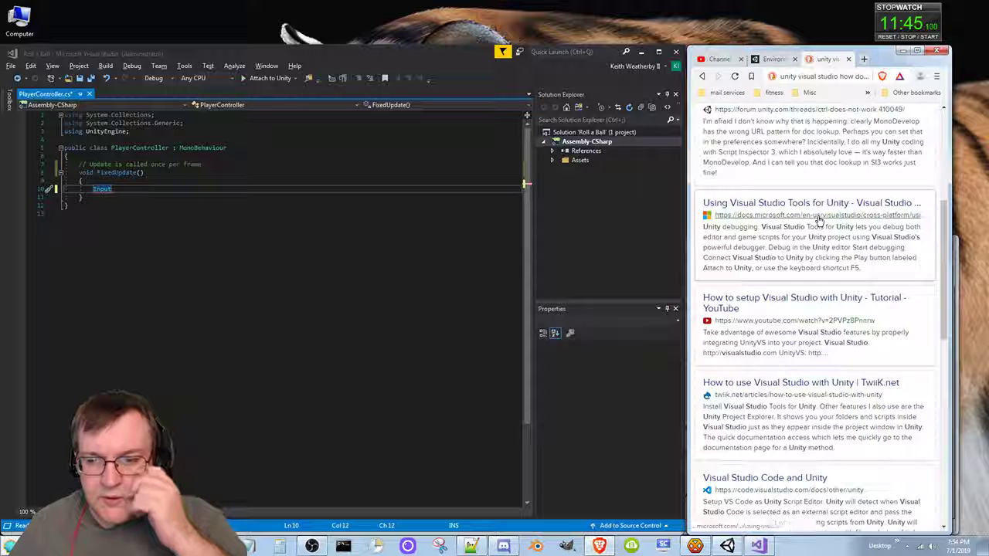
scroll(837, 340, "down", 2)
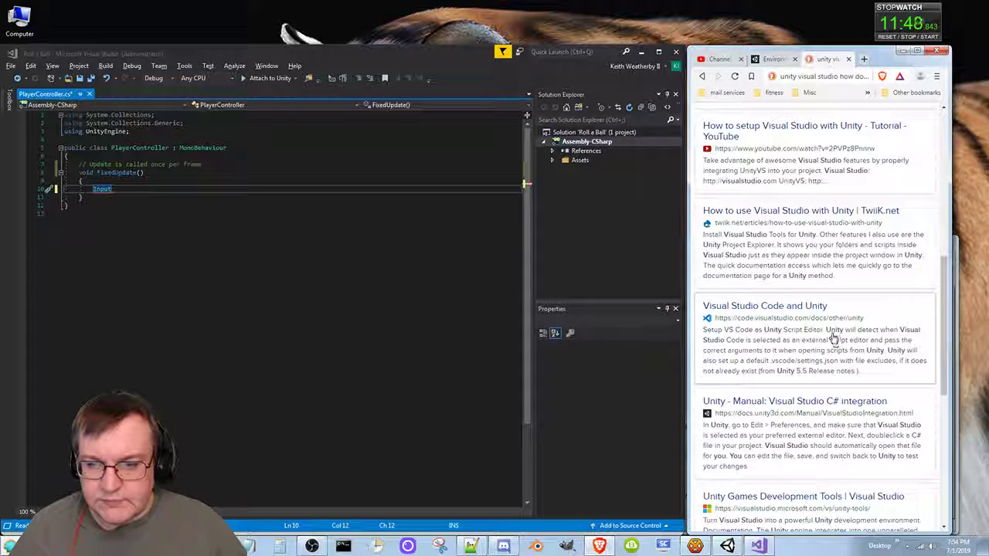
scroll(833, 338, "down", 1)
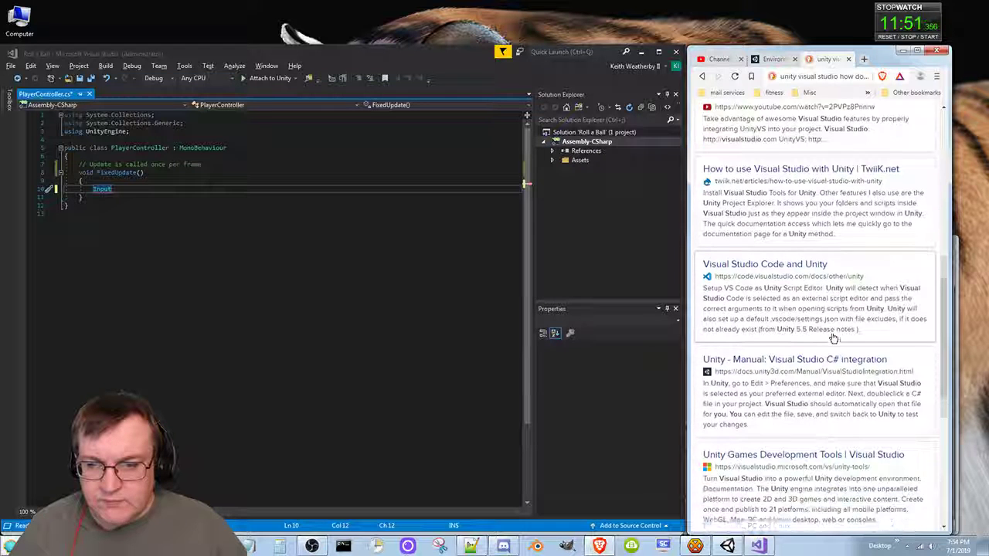
scroll(833, 337, "down", 1)
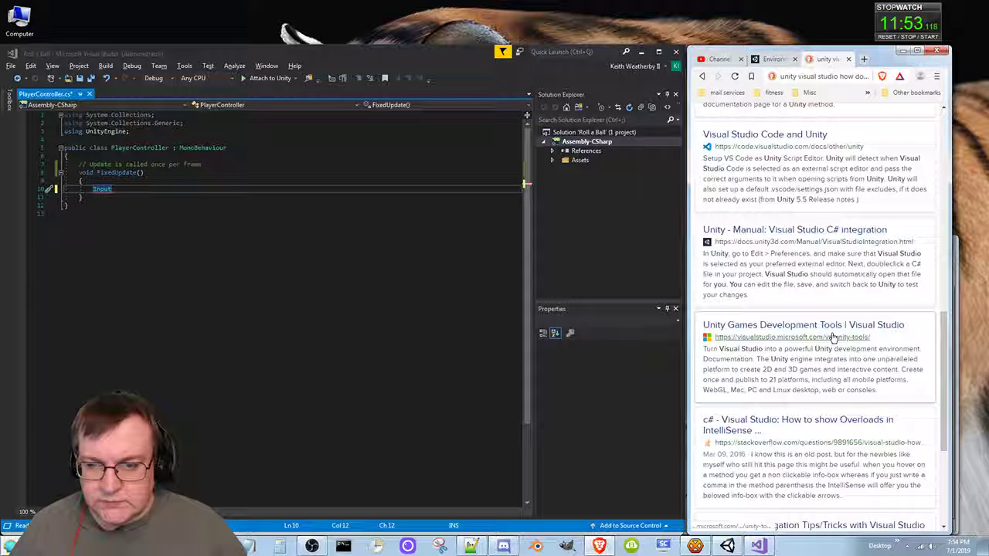
scroll(833, 337, "down", 1)
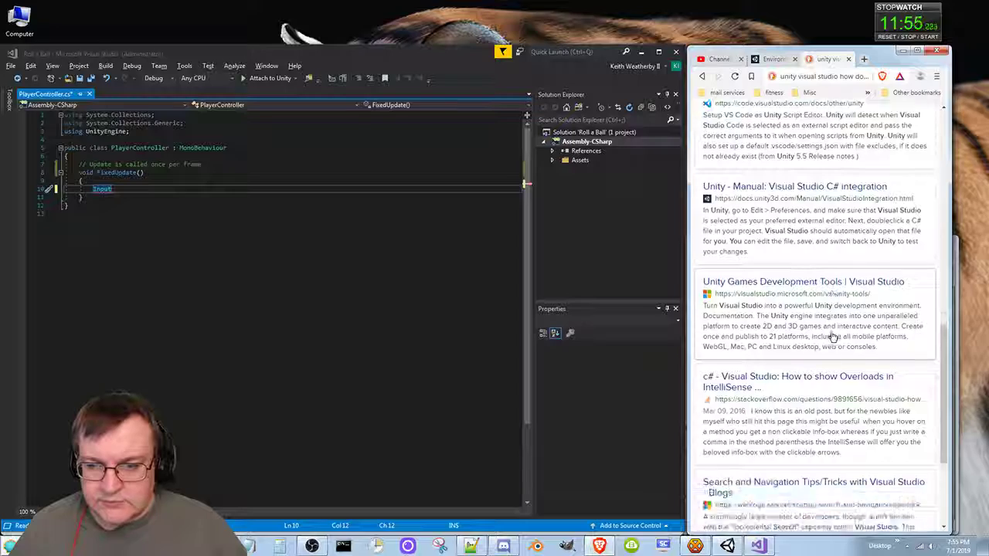
scroll(835, 329, "up", 8)
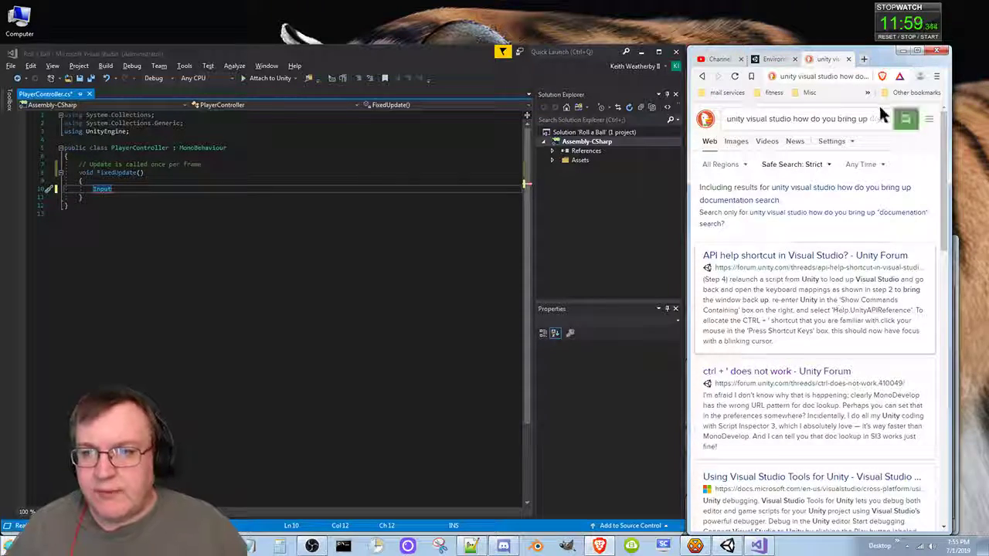
Step: Stop the desktop stopwatch and reset it to zero
left_click(908, 36)
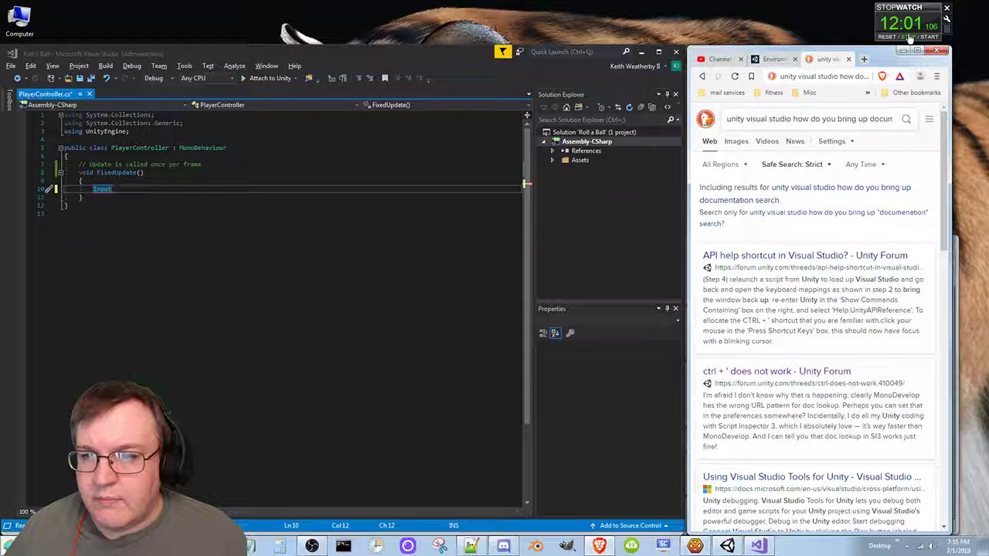
left_click(889, 36)
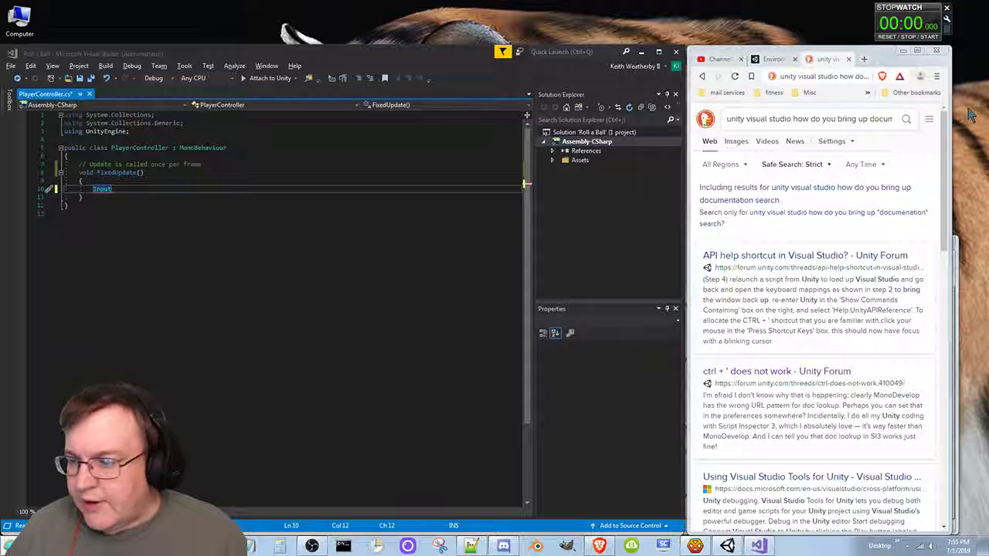